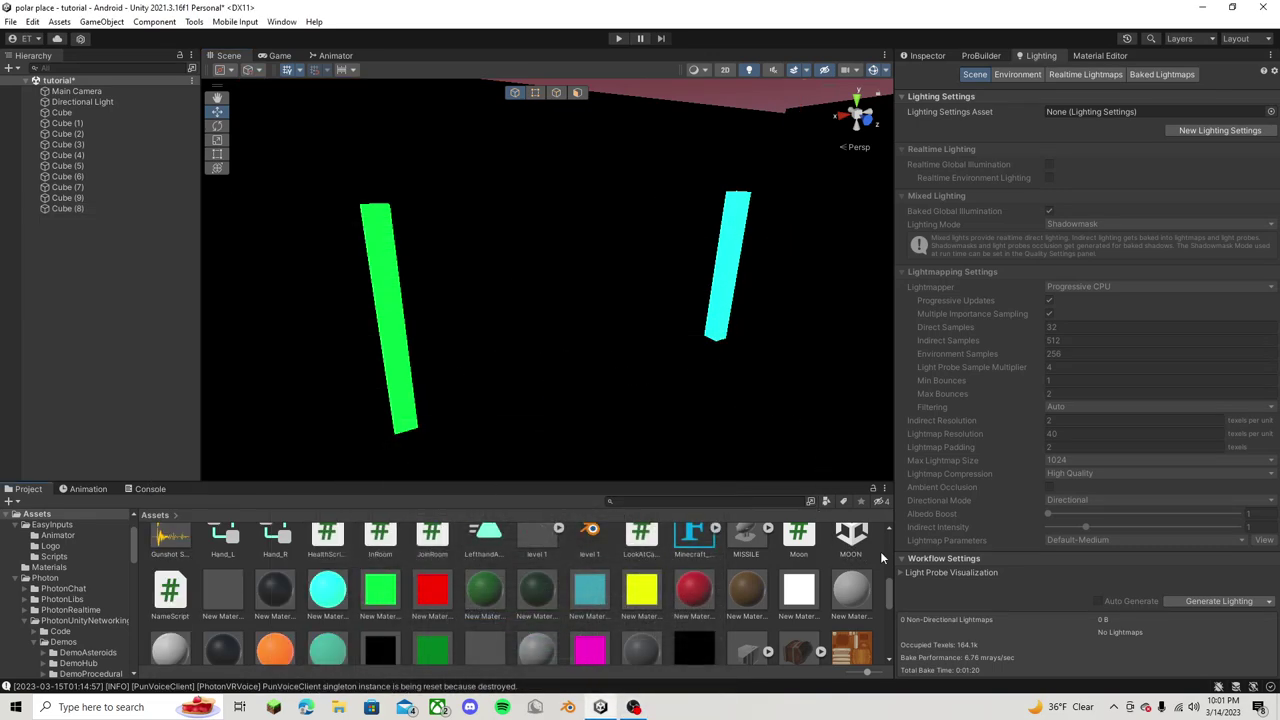
- Filter Project assets by 'pp' and open the pp scene, bringing up the save prompt for tutorial.unity
left_click(580, 340)
right_click_drag(580, 340, 670, 420)
left_click(636, 503)
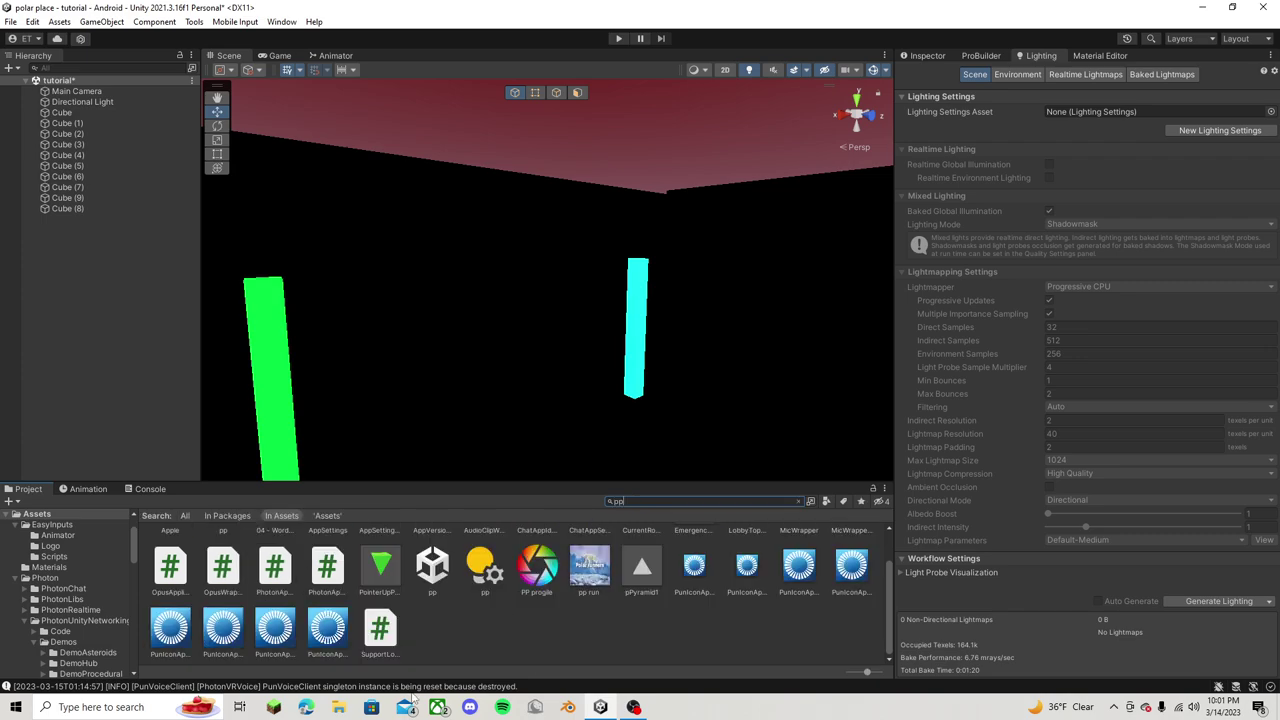
double_click(432, 566)
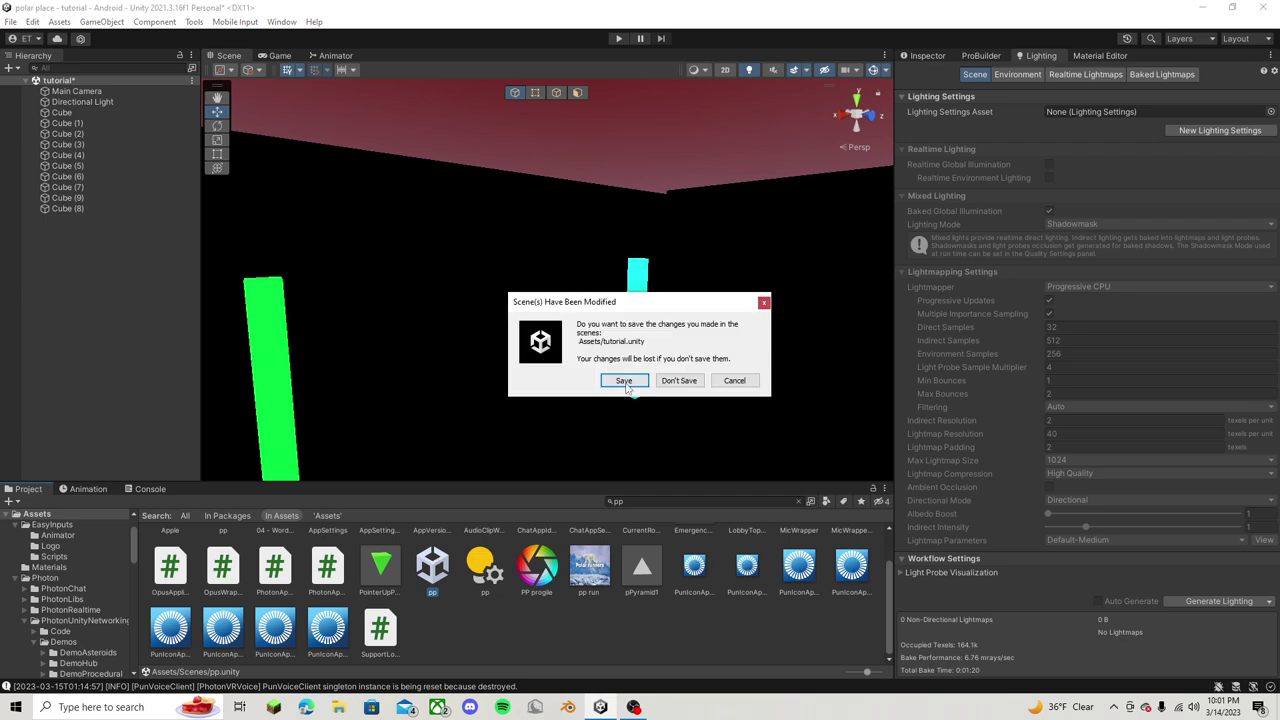
- Save the tutorial scene changes, look around the pp scene, and clear the 'pp' search
left_click(624, 381)
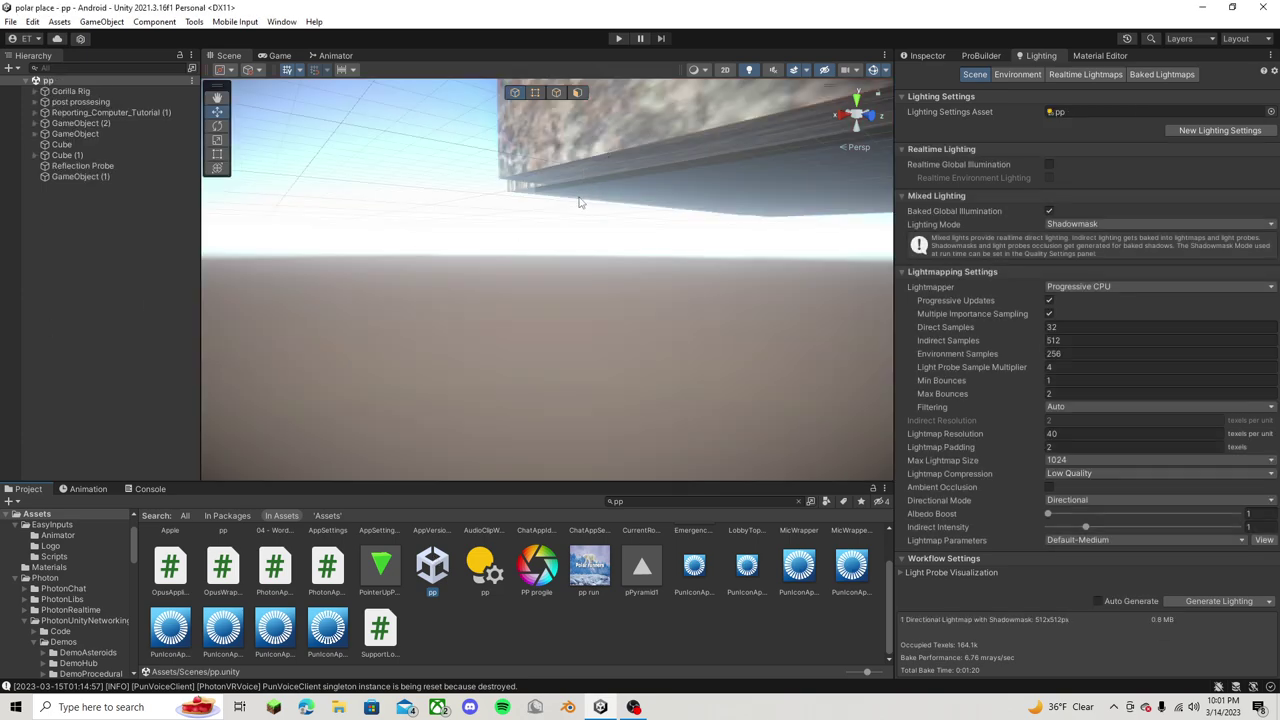
right_click_drag(579, 203, 591, 491)
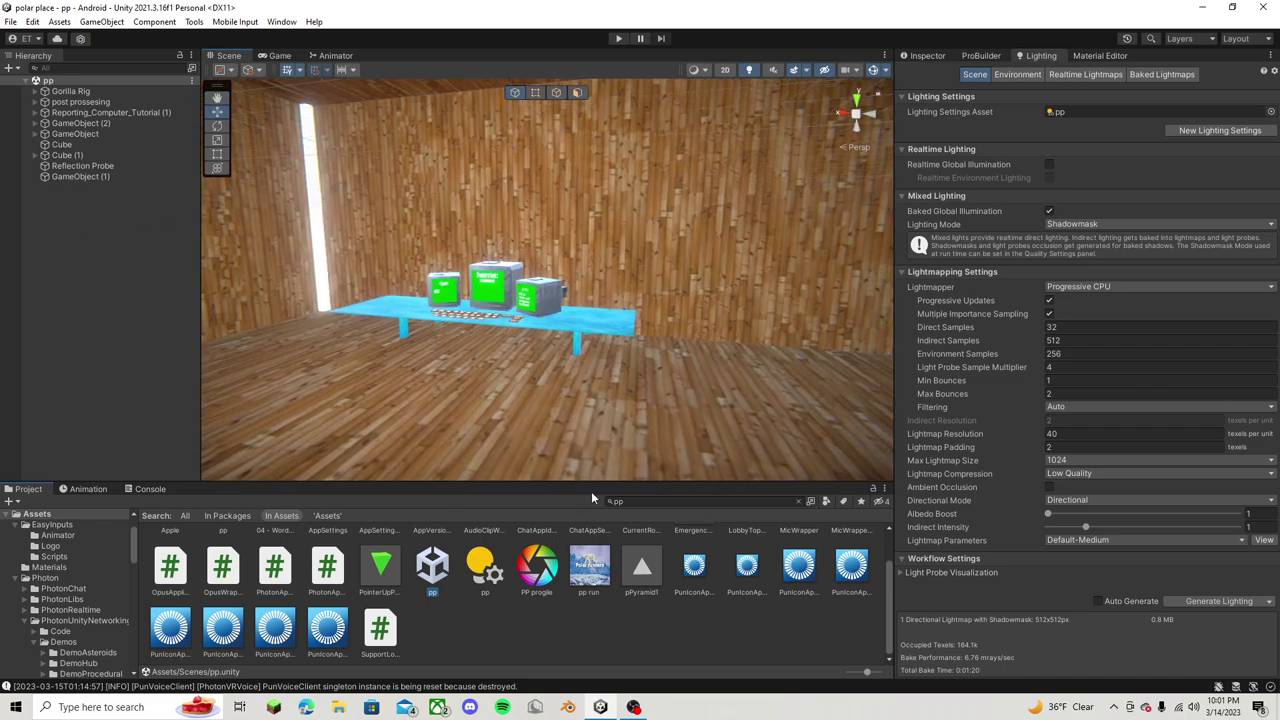
left_click(798, 501)
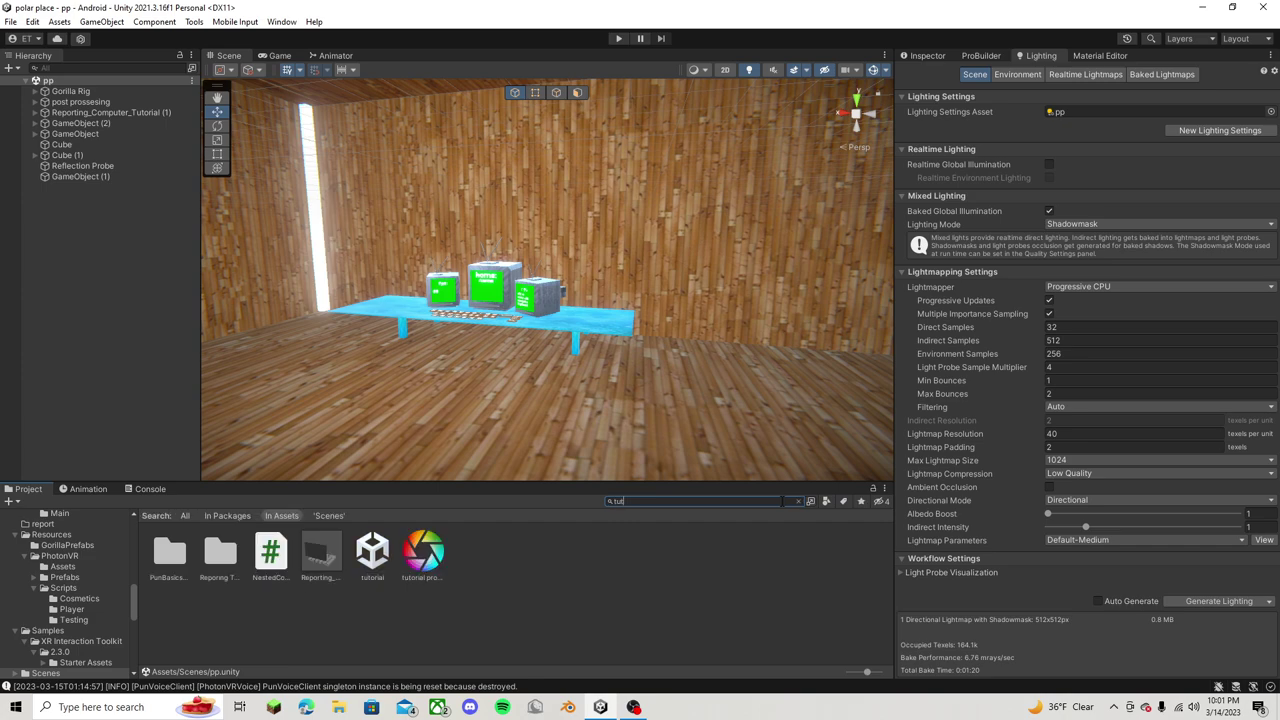
- Reopen the tutorial scene and delete the 'tutorial profile' asset
double_click(366, 556)
left_click(420, 548)
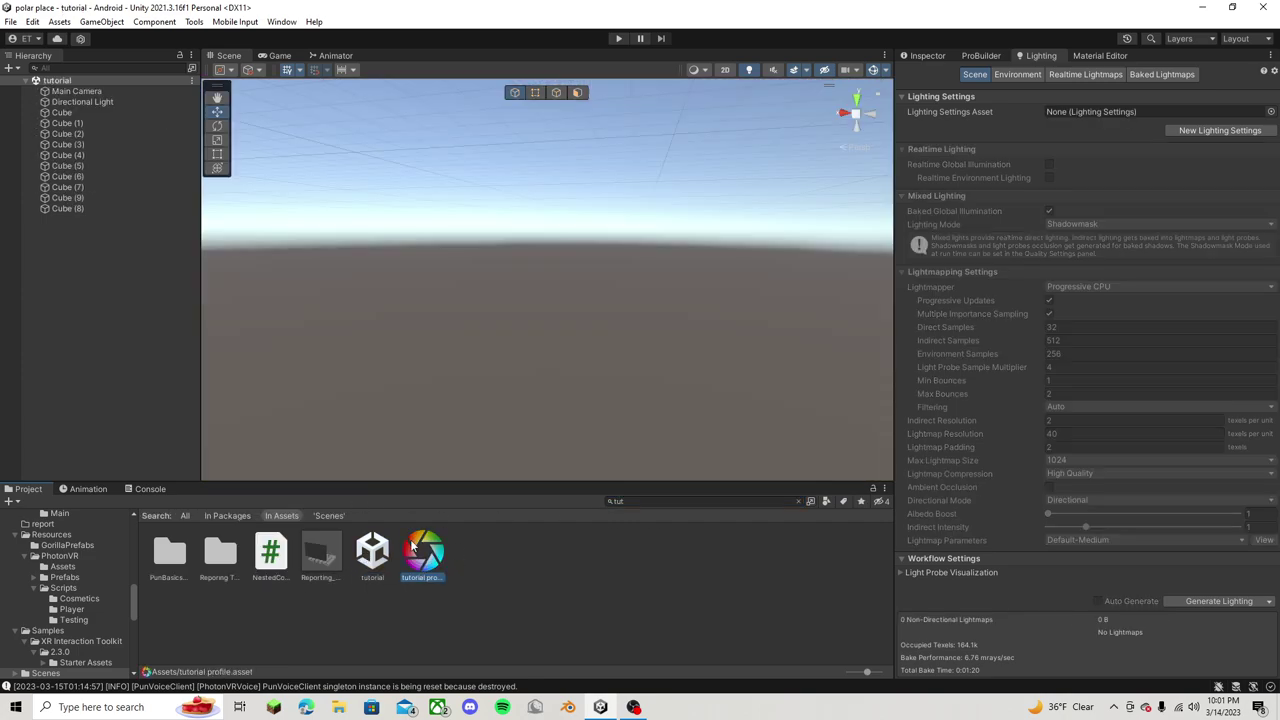
key("Delete")
left_click(680, 376)
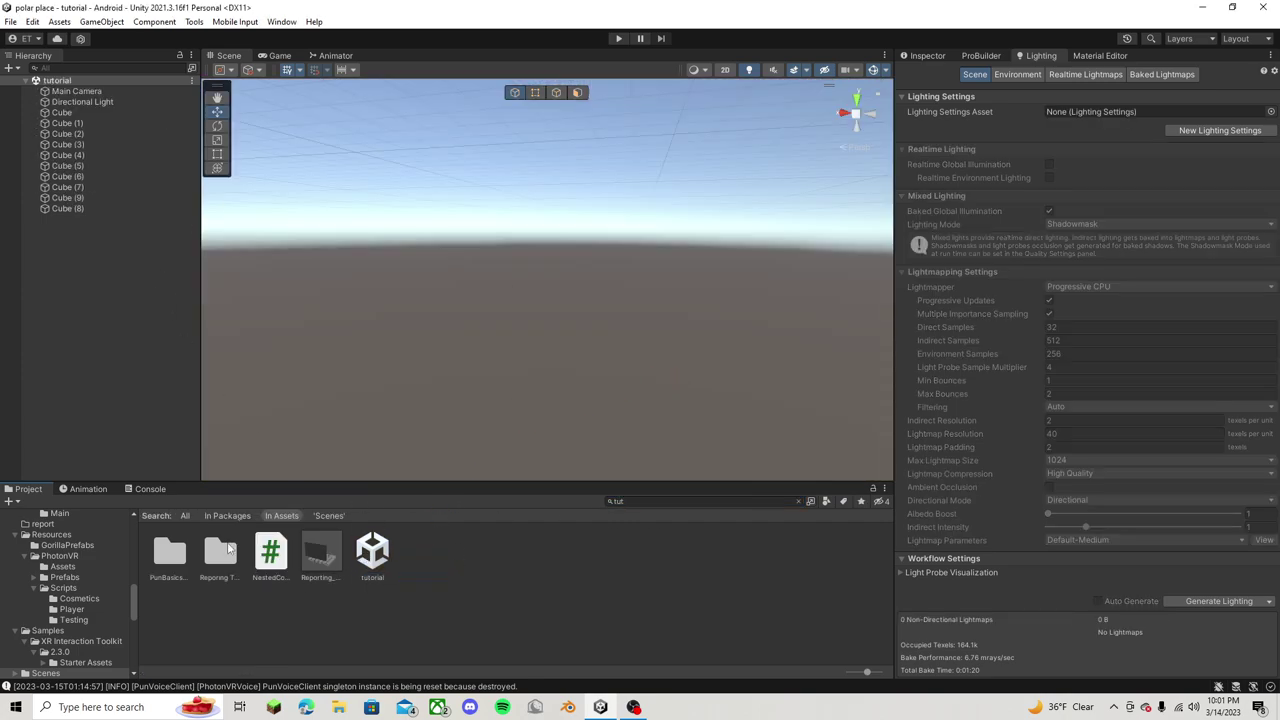
left_click(798, 501)
- Fly into the black cube group and select and frame the red slab
right_click_drag(685, 360, 622, 298)
key("w")
right_click_drag(700, 460, 597, 210)
left_click(583, 300)
left_click(745, 268)
left_click(818, 258)
left_click(218, 154)
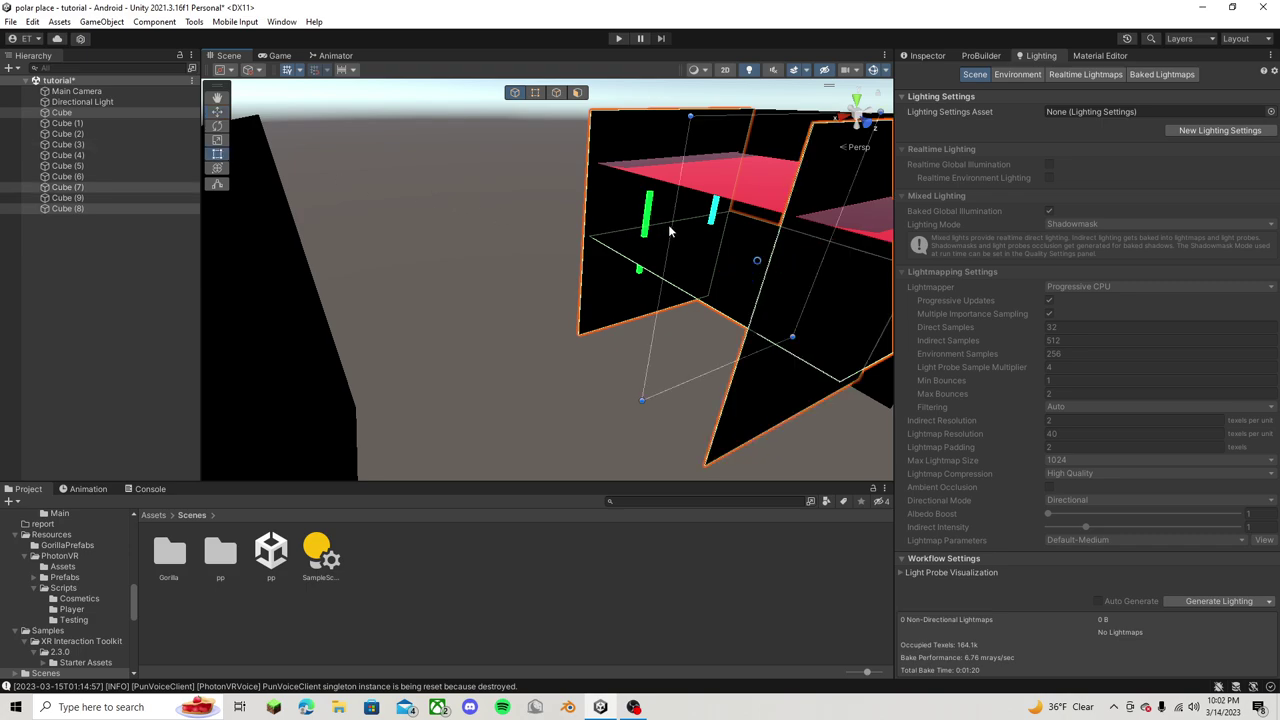
left_click(728, 177)
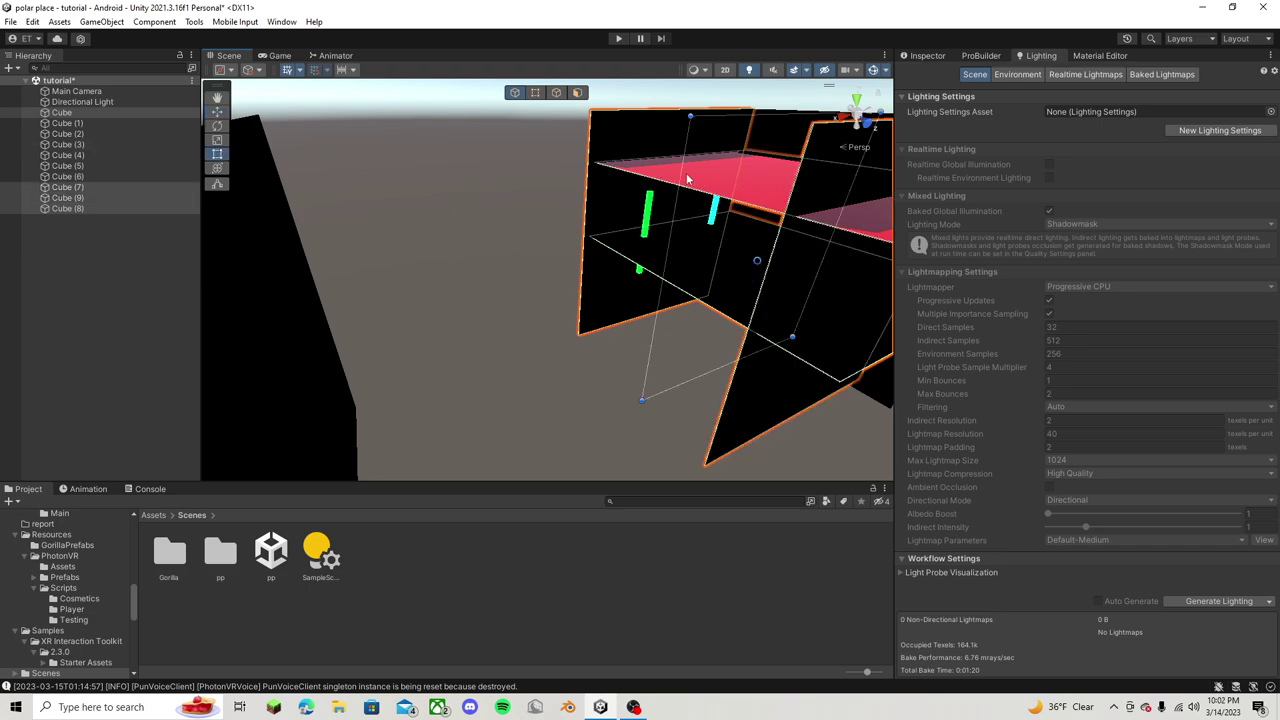
key("f")
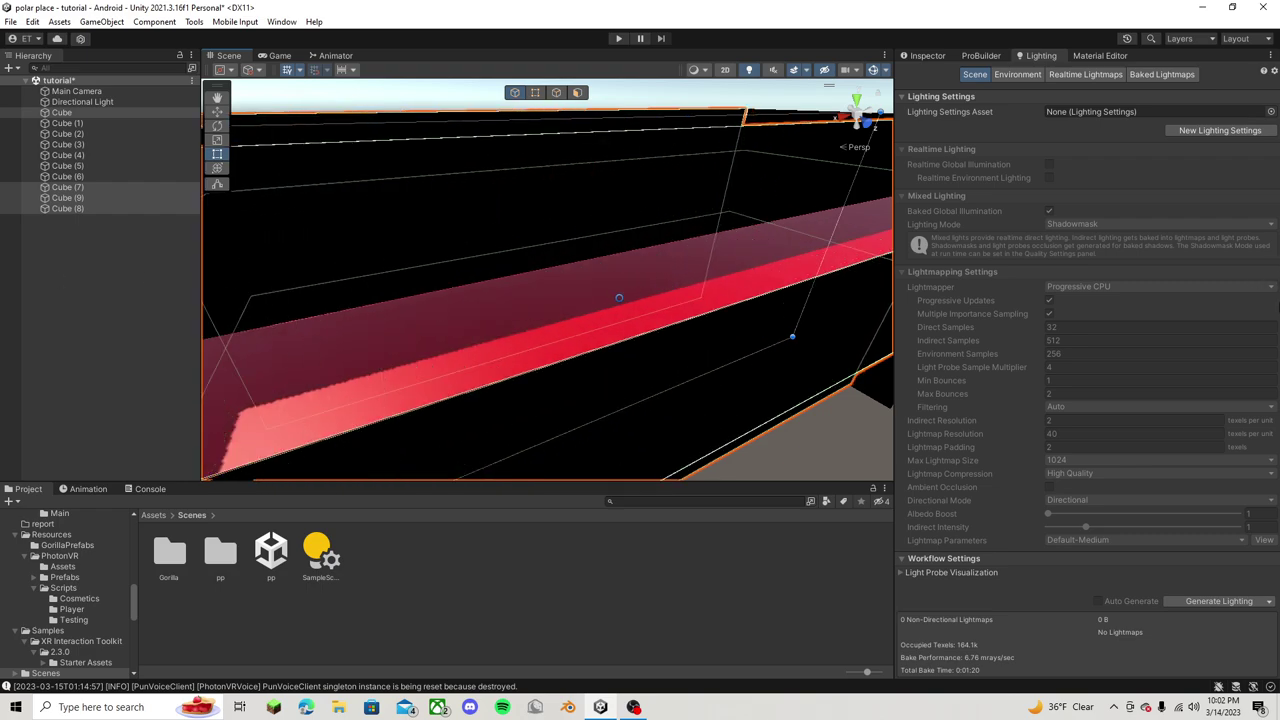
left_click(674, 322)
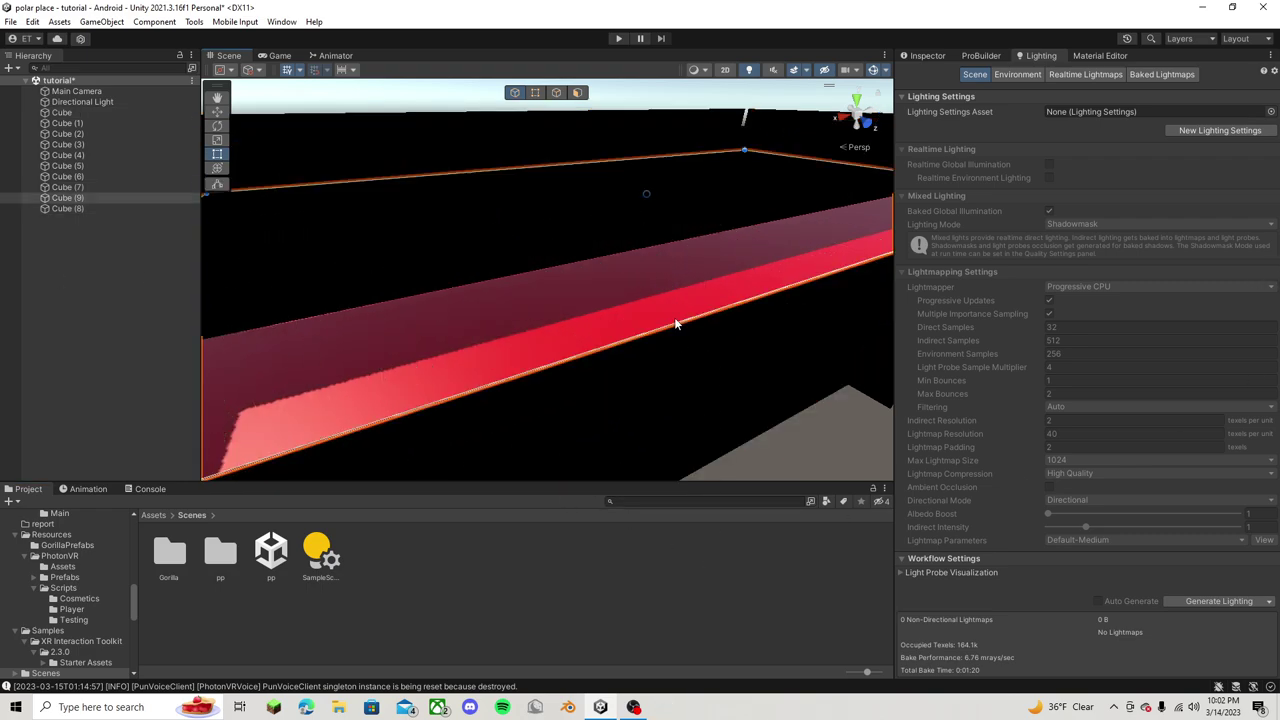
- Drag the black material from Assets onto the red slab
left_click(153, 515)
scroll(590, 621, "down", 3)
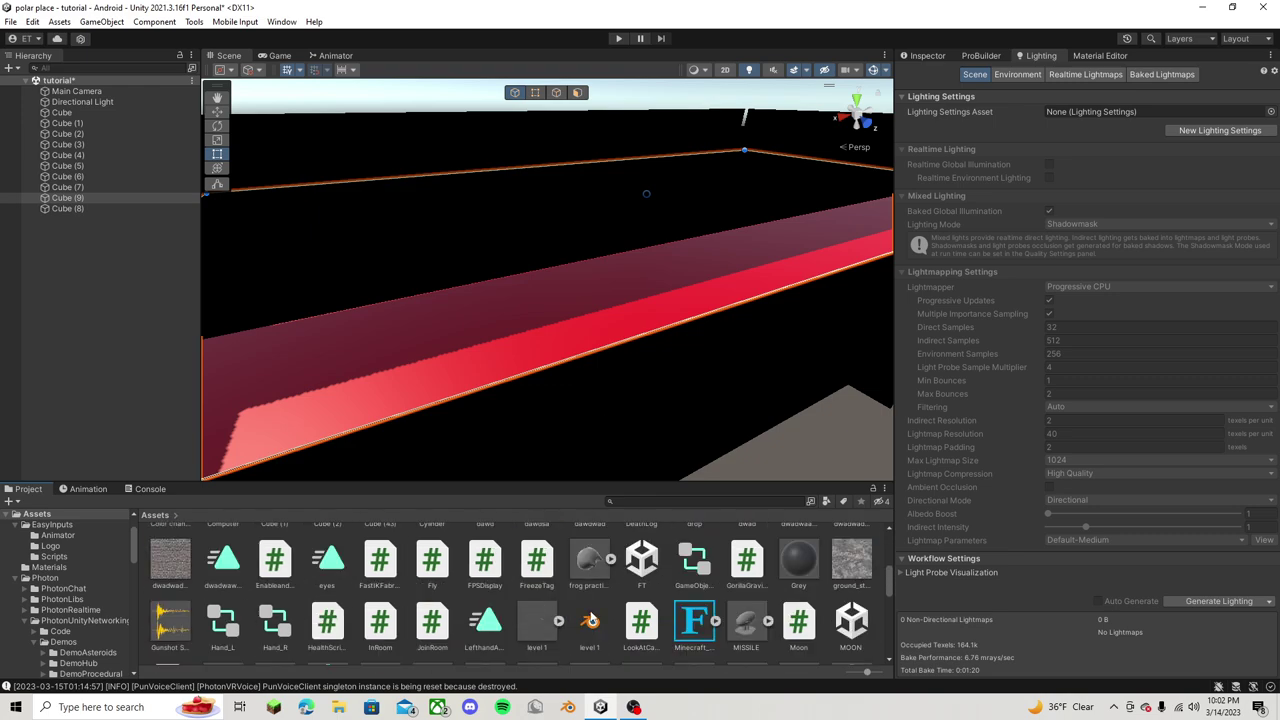
scroll(590, 621, "down", 3)
left_click_drag(390, 547, 486, 394)
- Move a bar with the Move tool so it sits beside the magenta bar
right_click_drag(660, 360, 480, 300)
left_click(218, 113)
mouse_move(455, 313)
left_mouse_down()
mouse_move(478, 302)
mouse_move(460, 315)
left_mouse_up()
- Select the magenta, red, cyan and green bars in turn, then clear the selection
left_click(709, 289)
scroll(637, 251, "down", 6)
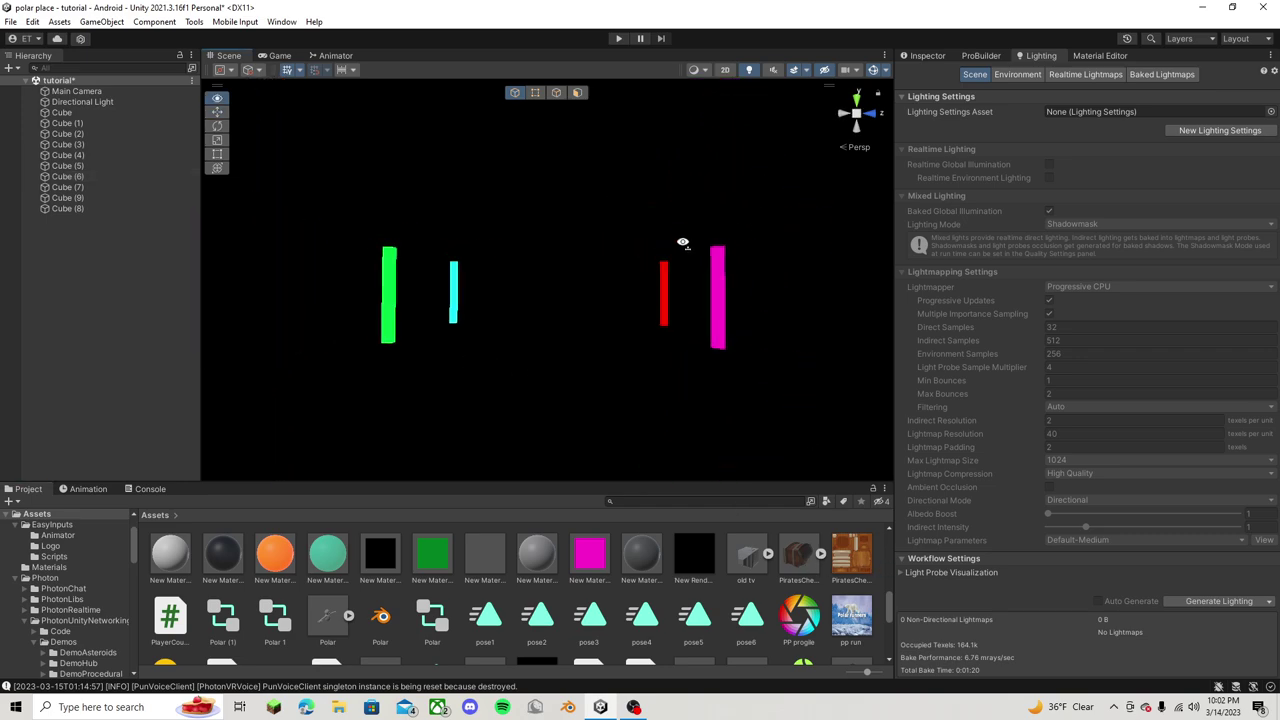
left_click(720, 293)
left_click(674, 293)
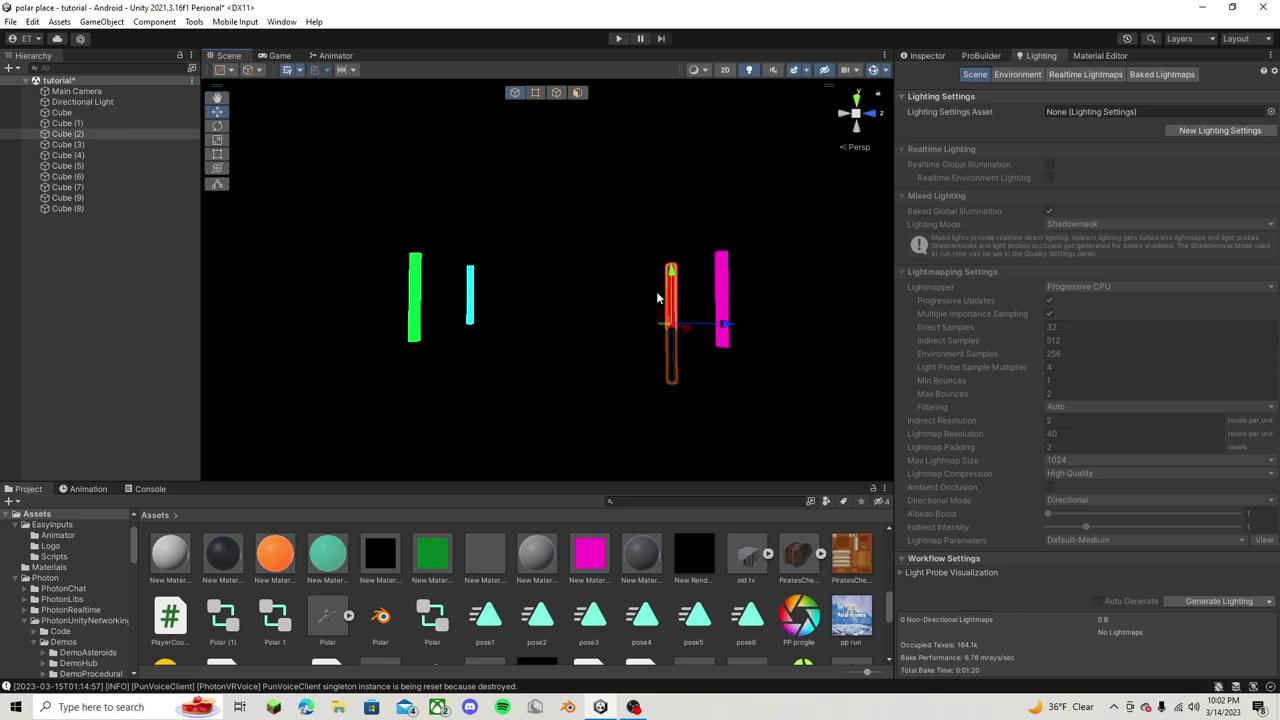
left_click(470, 295)
left_click(415, 300)
scroll(766, 616, "down", 10)
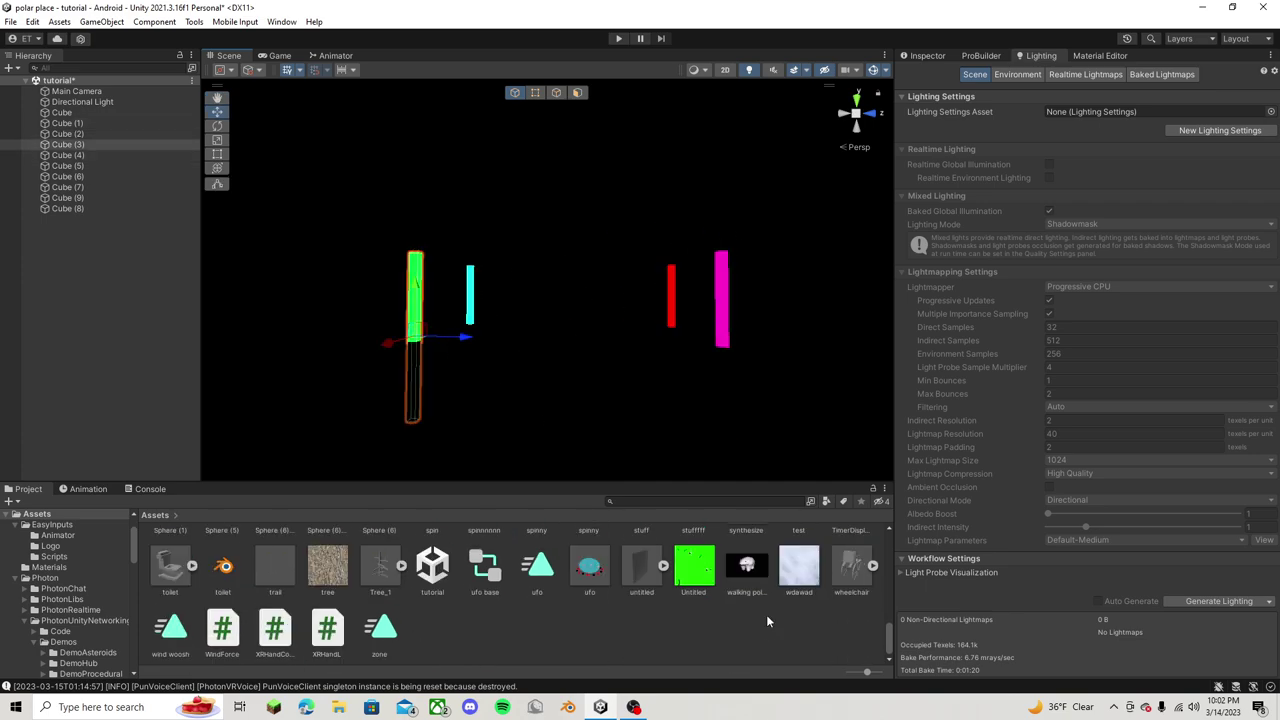
left_click(752, 620)
- Create a new material in the Assets folder and keep its default name
right_click(752, 620)
mouse_move(785, 257)
left_click(1005, 374)
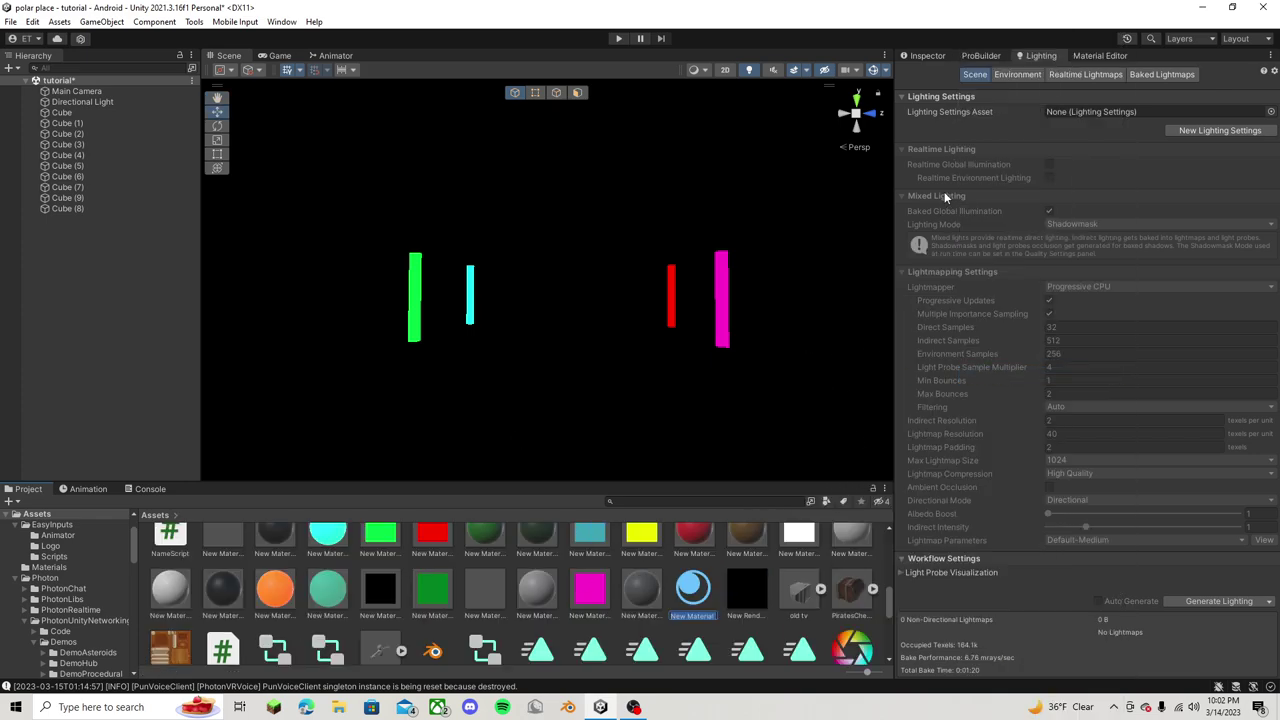
left_click(916, 57)
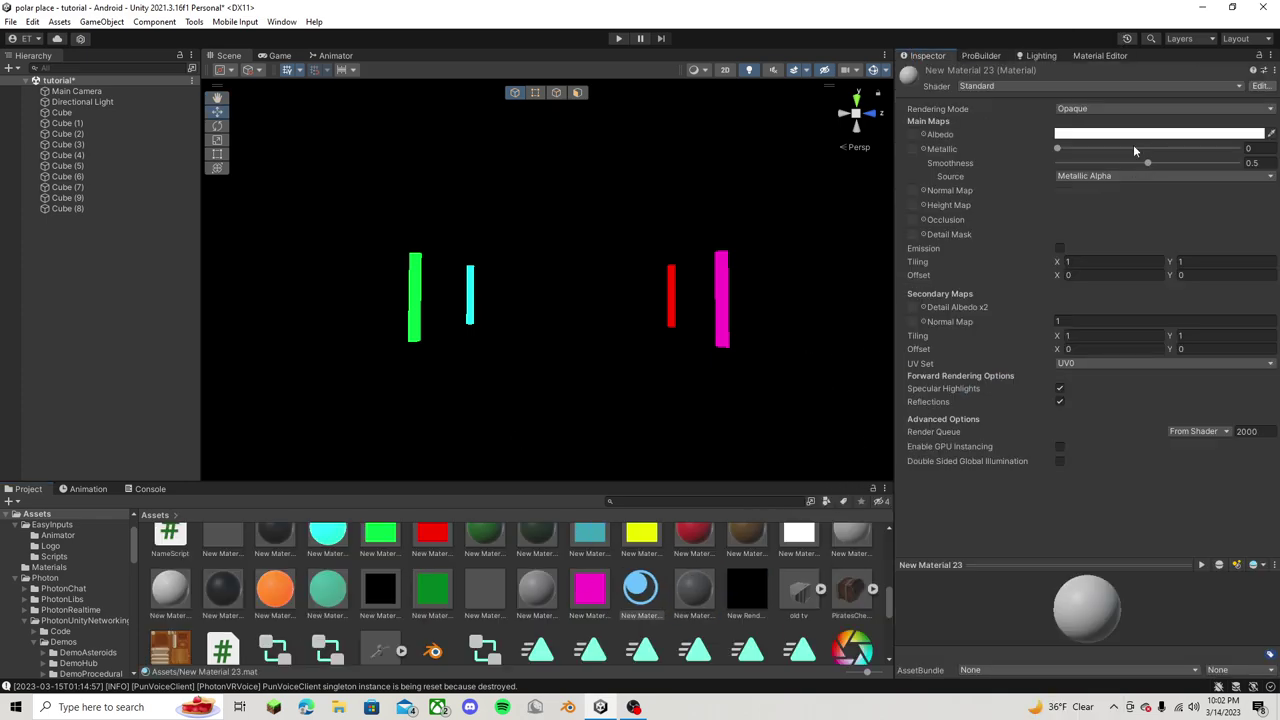
- Search the material's shader list for 'stand', close it unchanged, then delete the material
left_click(1009, 87)
type("stand")
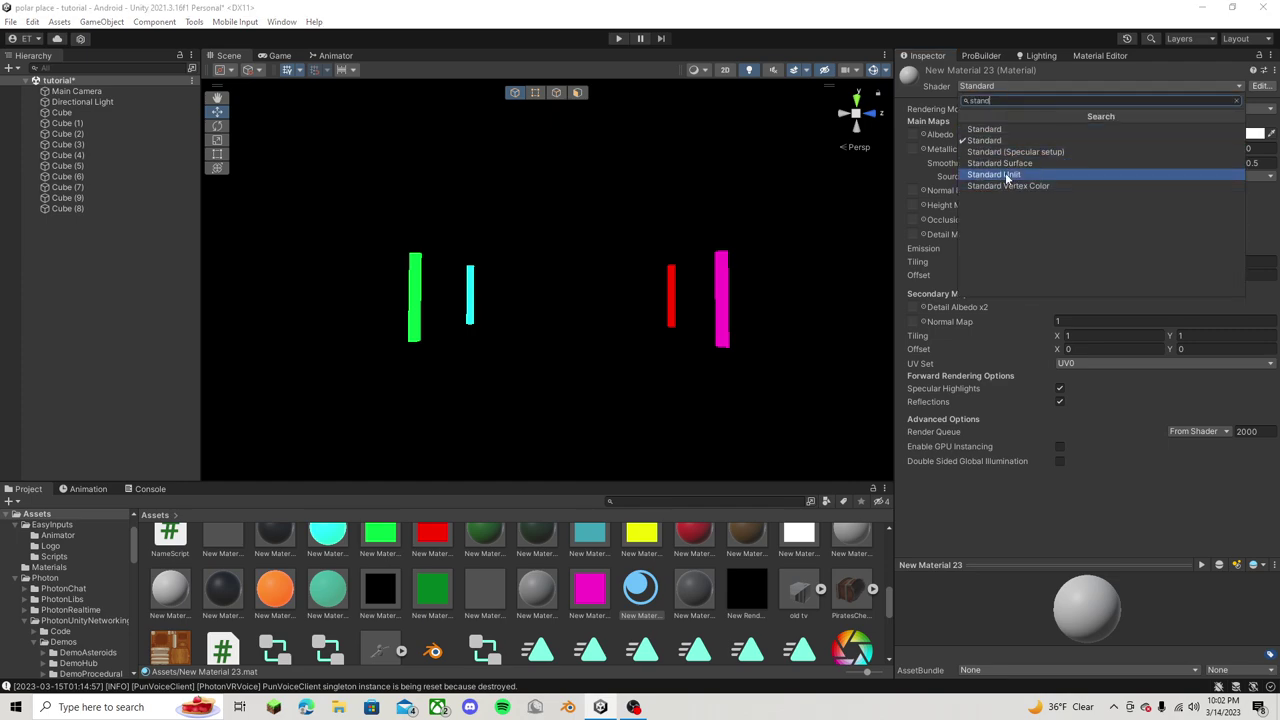
left_click(797, 279)
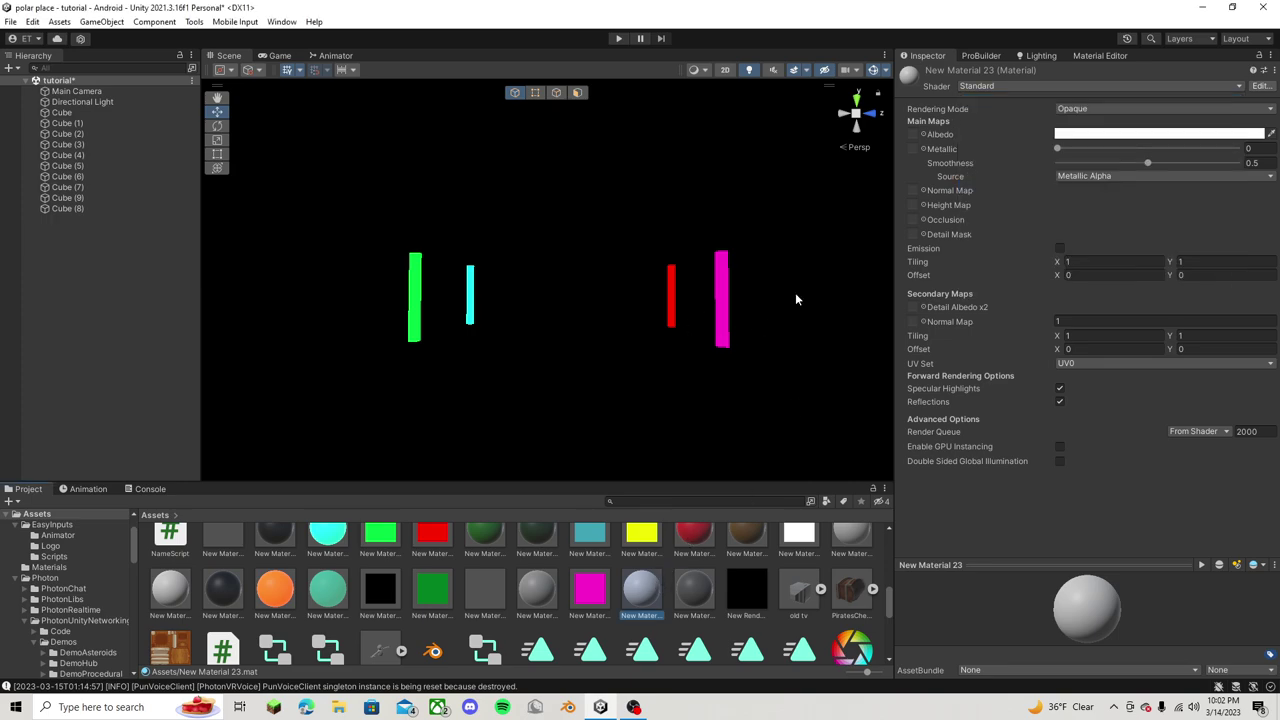
key("Delete")
left_click(677, 381)
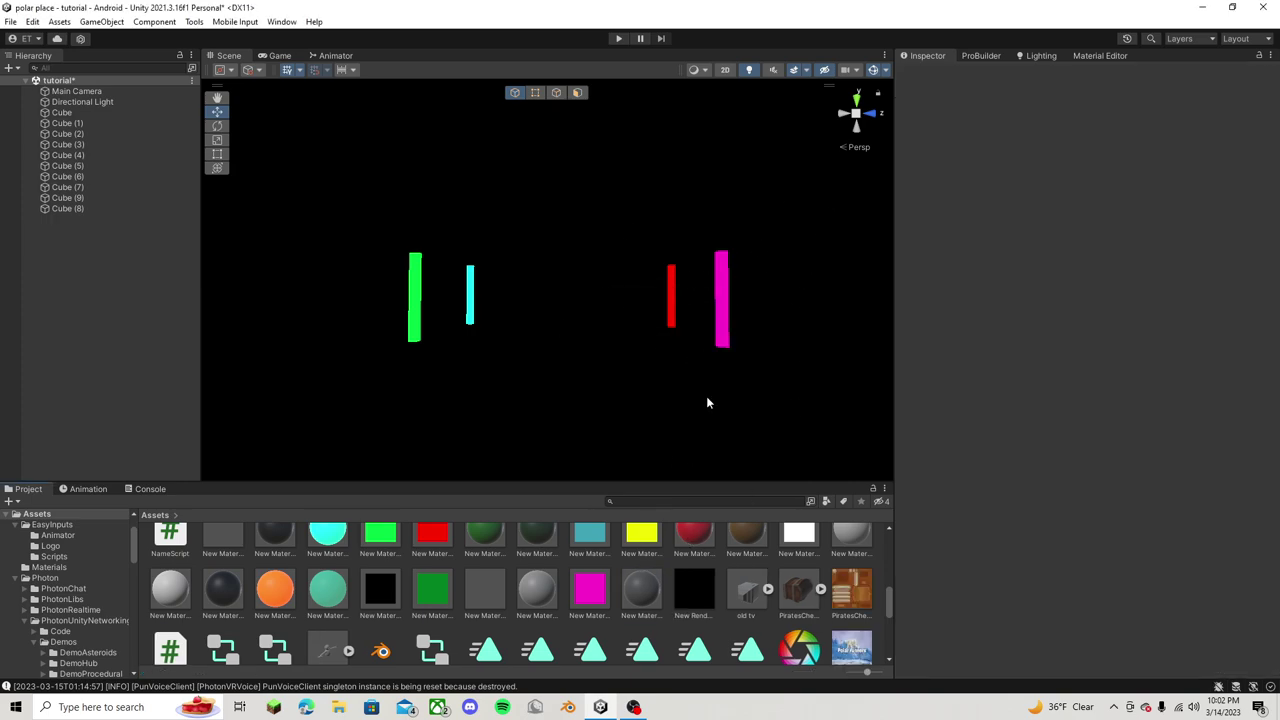
- Drag the Gorilla Rig prefab from Resources > PhotonVR > GorillaPrefabs into the scene and frame it
right_click_drag(703, 314, 450, 420)
scroll(508, 594, "up", 5)
double_click(480, 556)
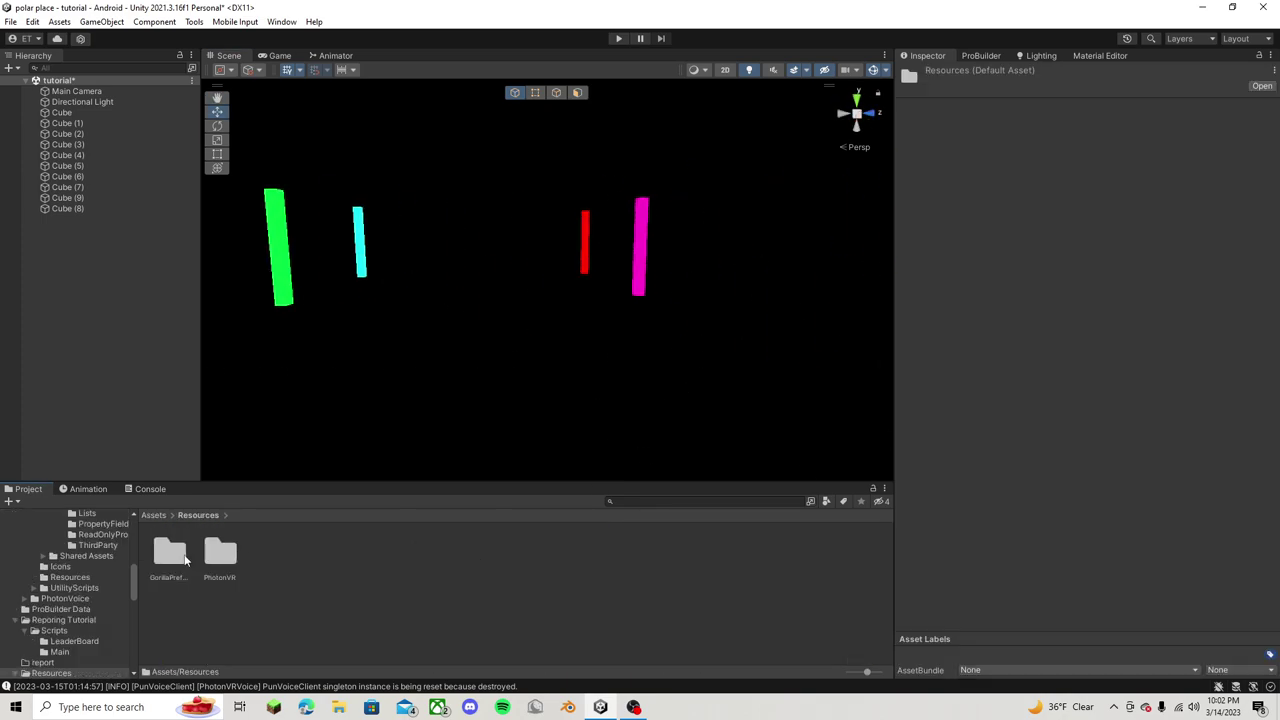
double_click(210, 556)
left_click(197, 515)
double_click(170, 556)
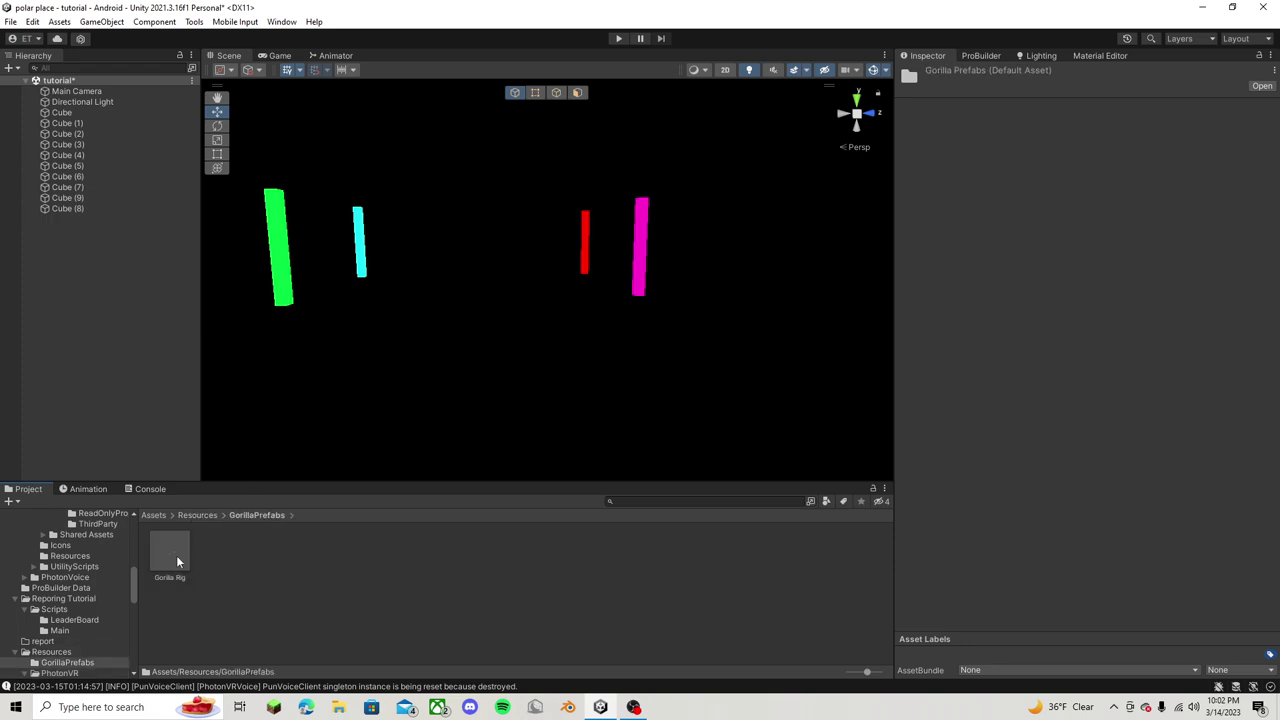
left_click_drag(170, 570, 457, 409)
key("f")
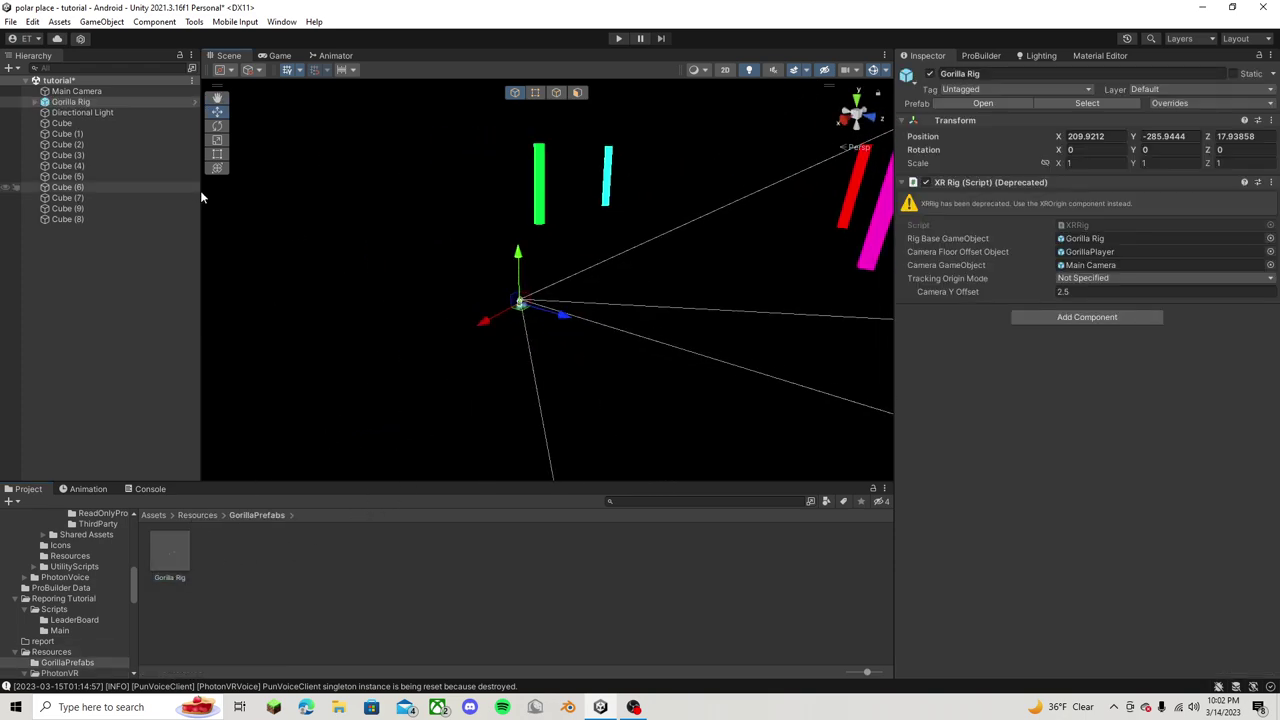
- Rotate the Gorilla Rig to Y -90, move it to X 221.45, Z 24.43, and preview in Game view
left_click(217, 126)
left_click_drag(574, 314, 700, 186)
left_click(1174, 149)
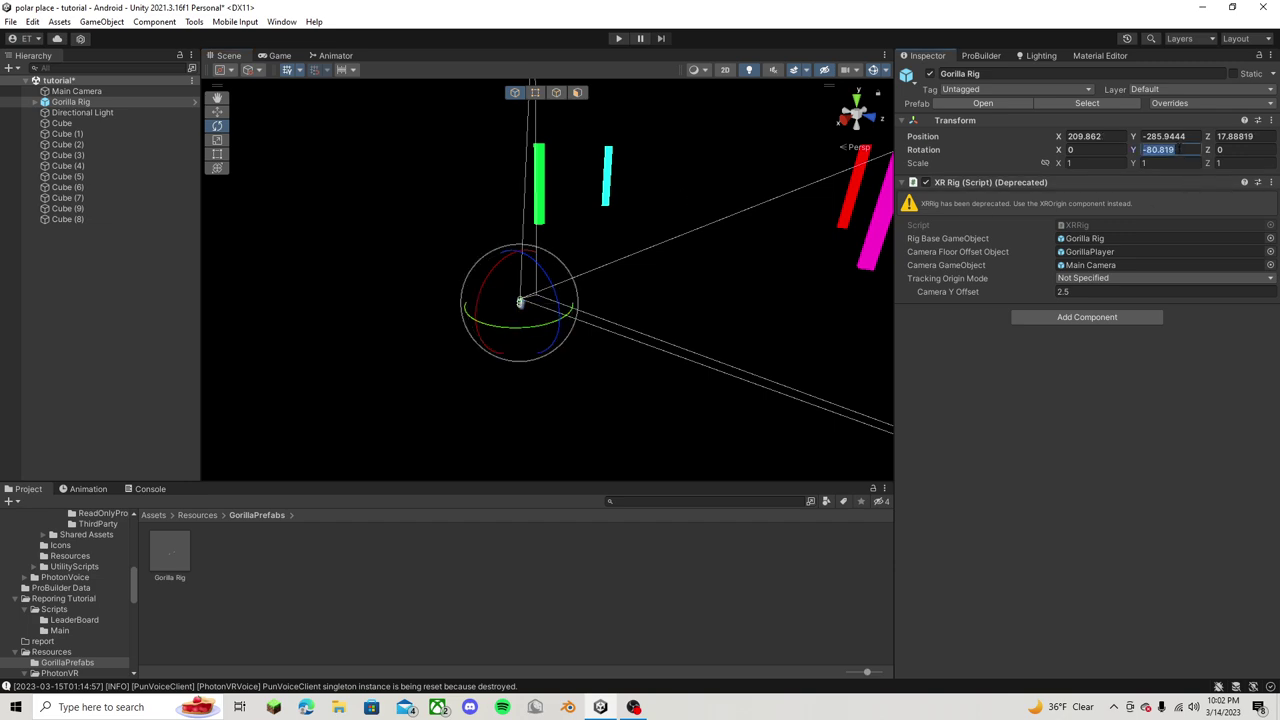
type("-90")
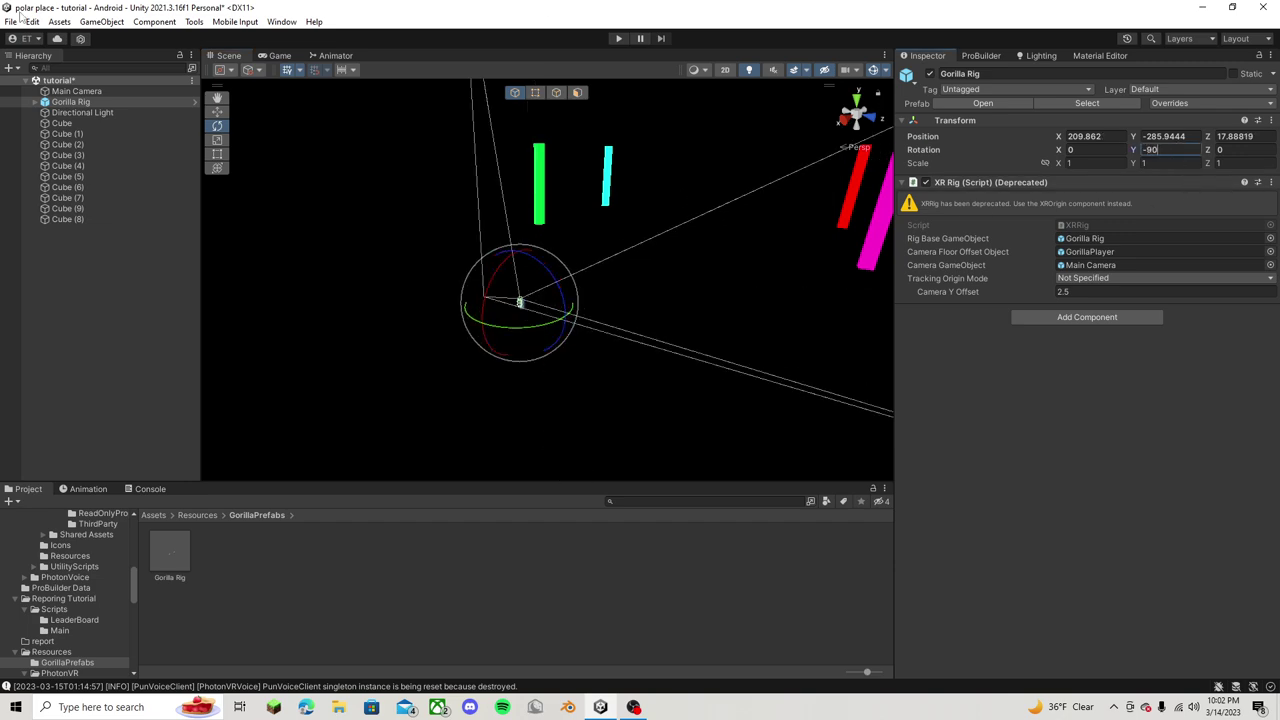
left_click(218, 112)
left_click_drag(508, 307, 382, 73)
left_click(279, 56)
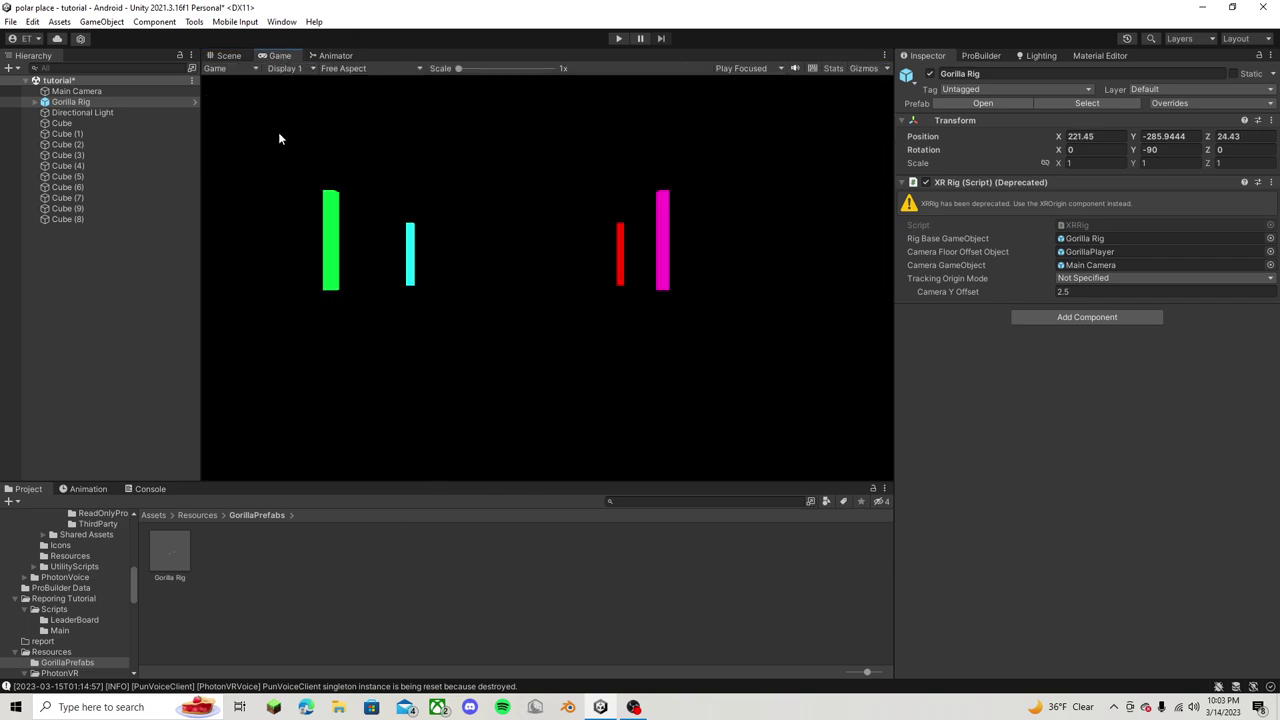
left_click(228, 56)
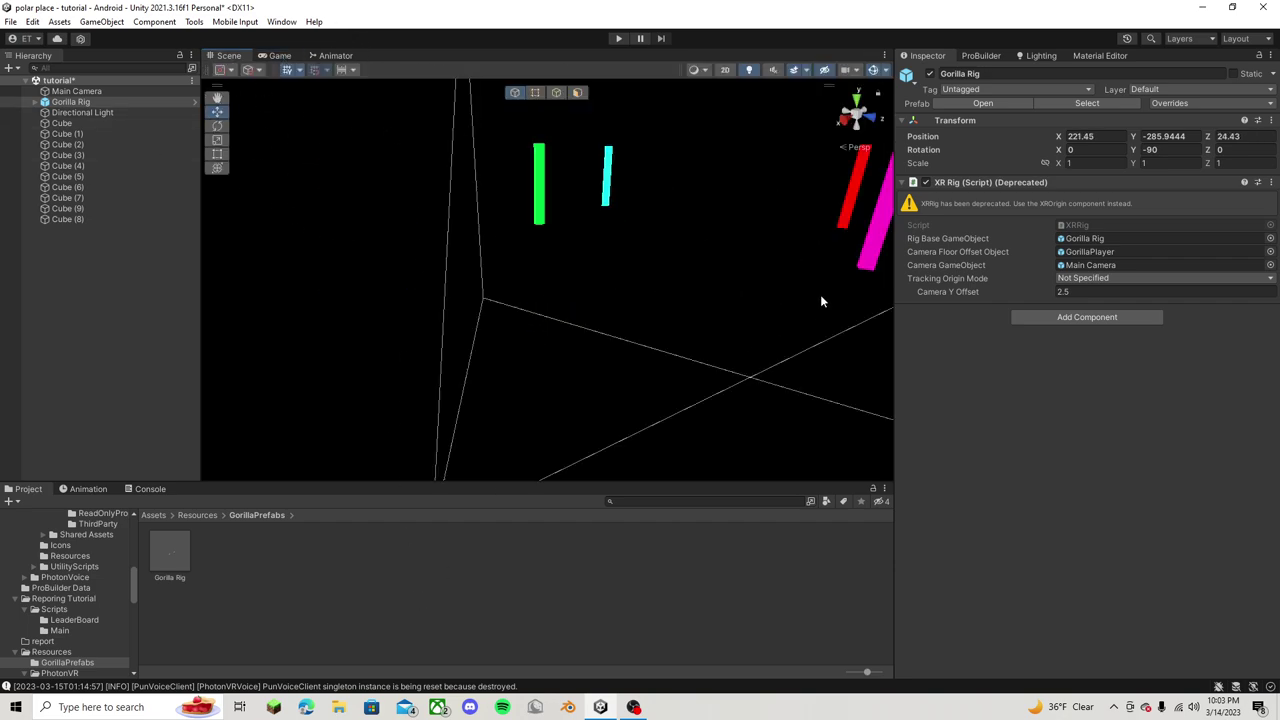
- Use Prefab > Unpack Completely on the Gorilla Rig in the Hierarchy
right_click_drag(830, 288, 717, 310)
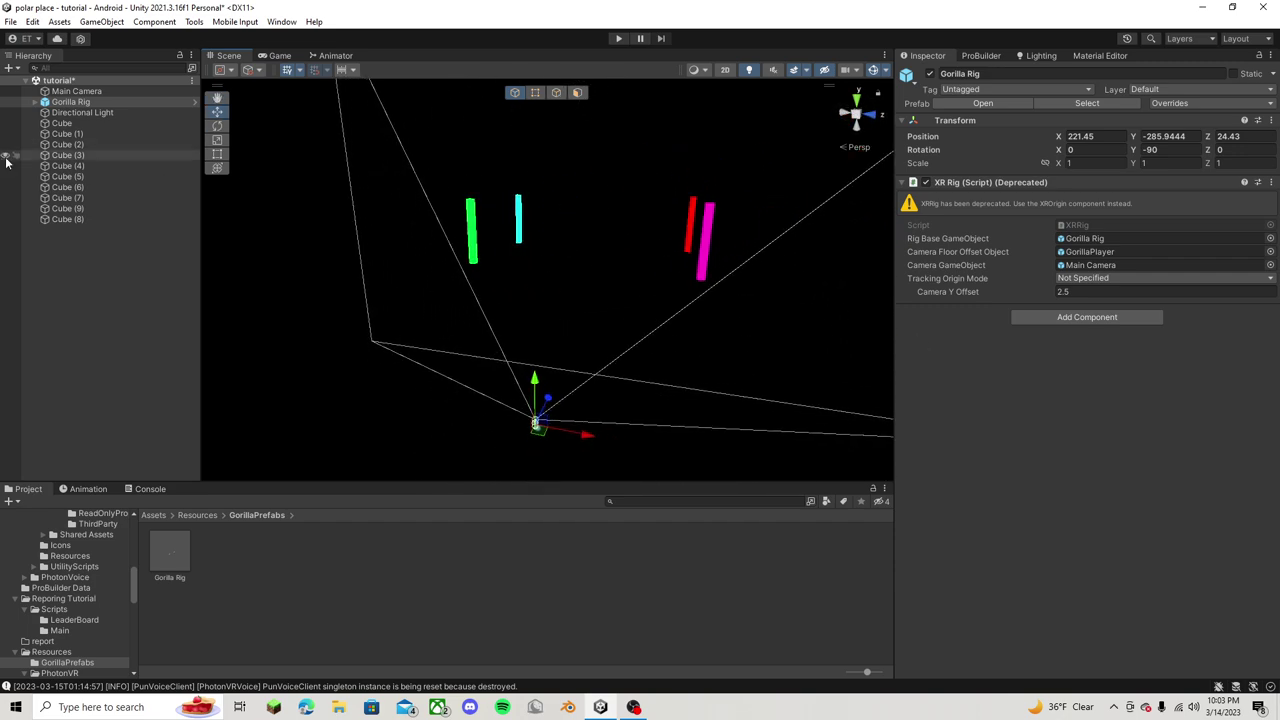
right_click(85, 101)
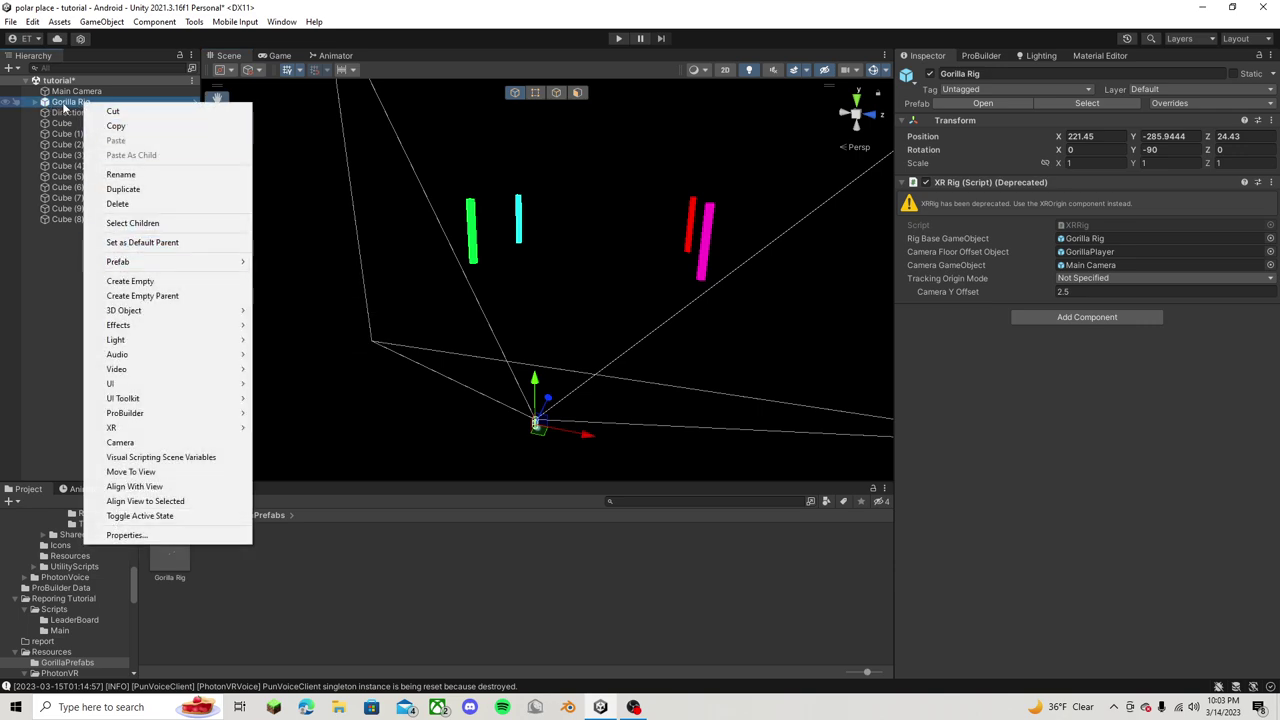
mouse_move(240, 262)
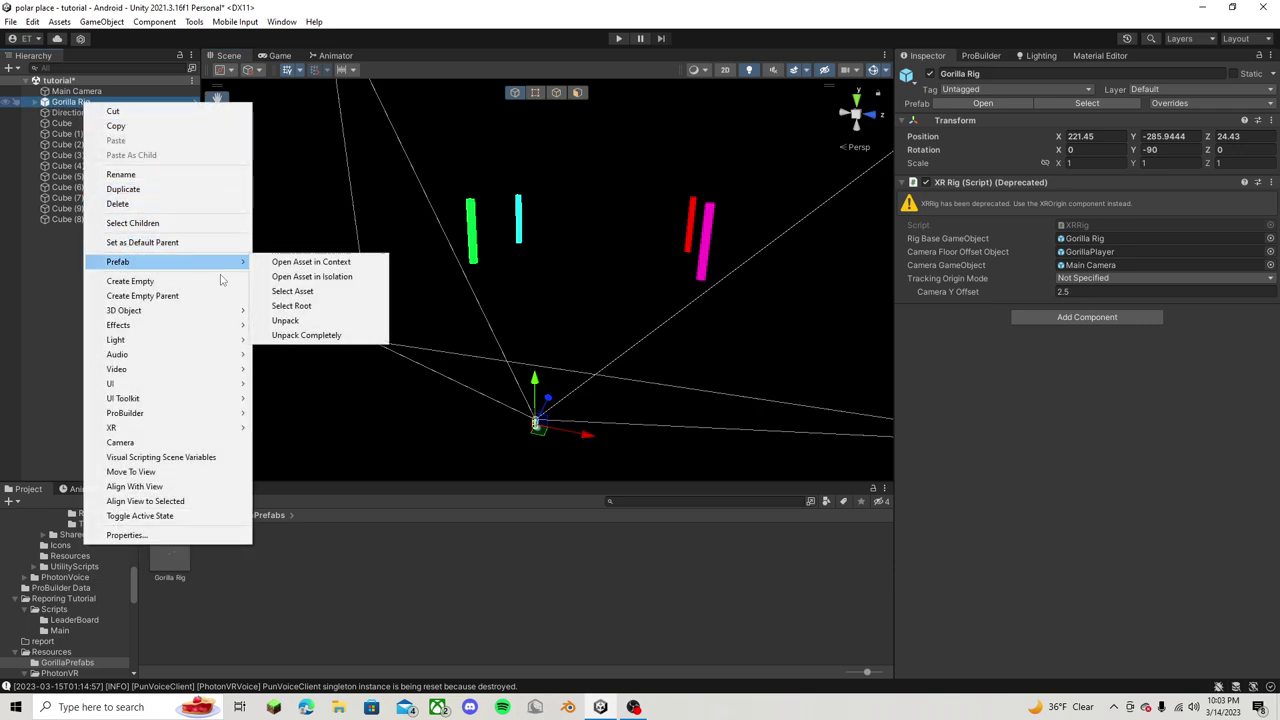
left_click(310, 334)
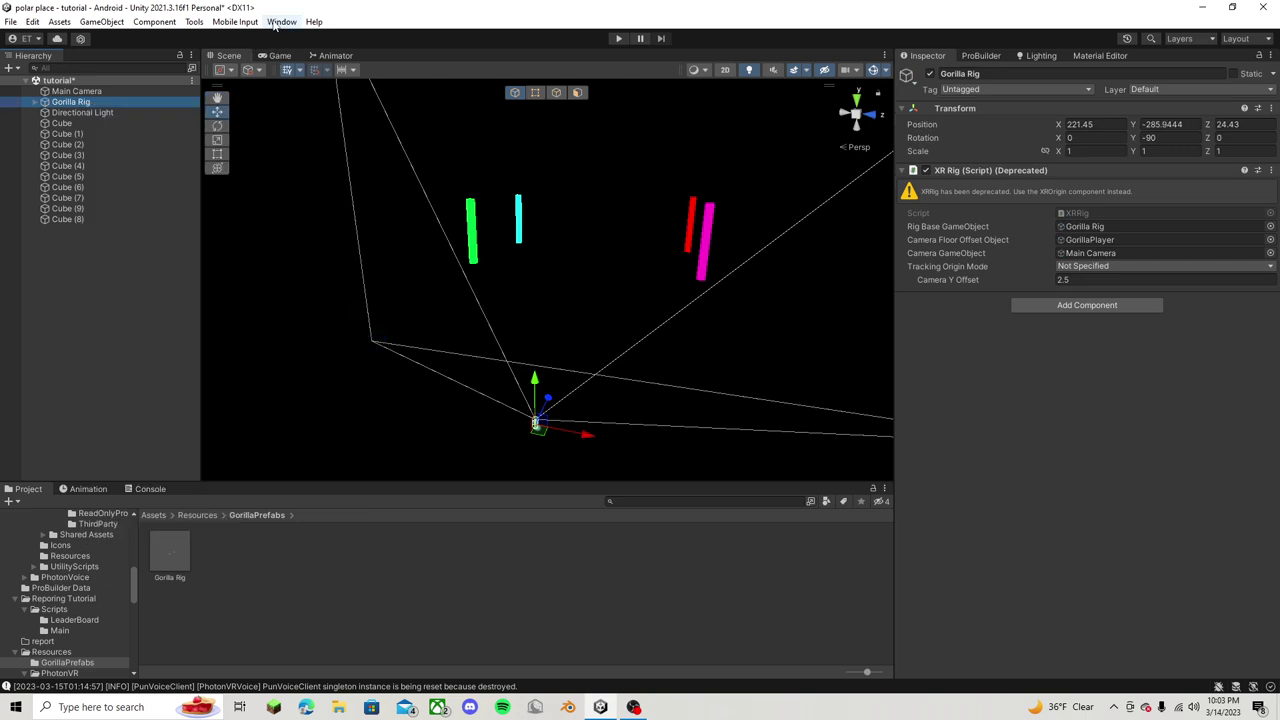
left_click(276, 24)
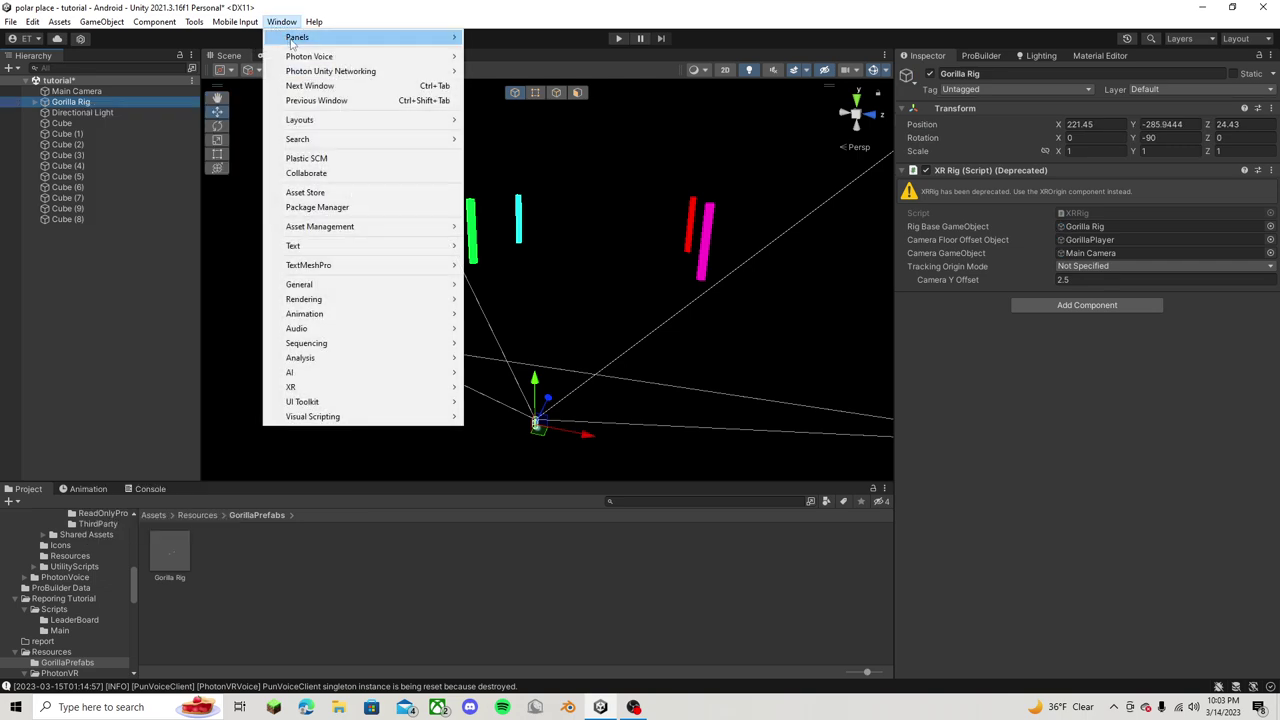
left_click(363, 207)
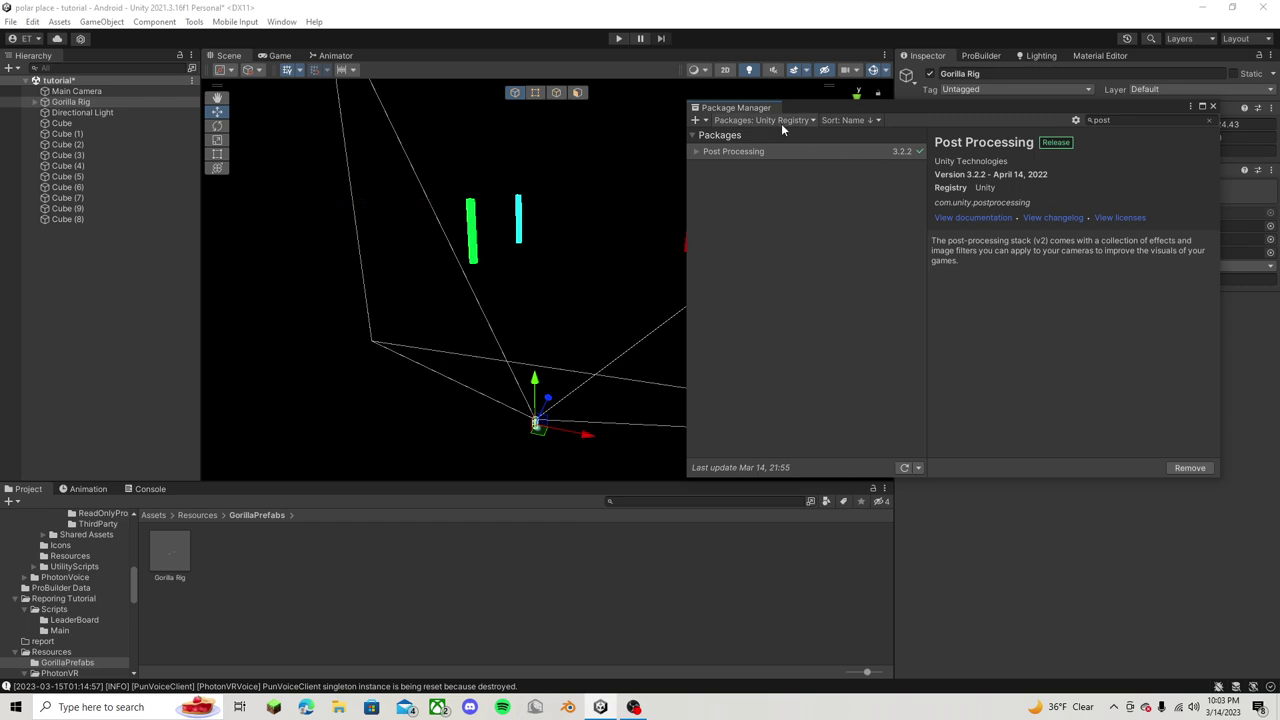
left_click(755, 121)
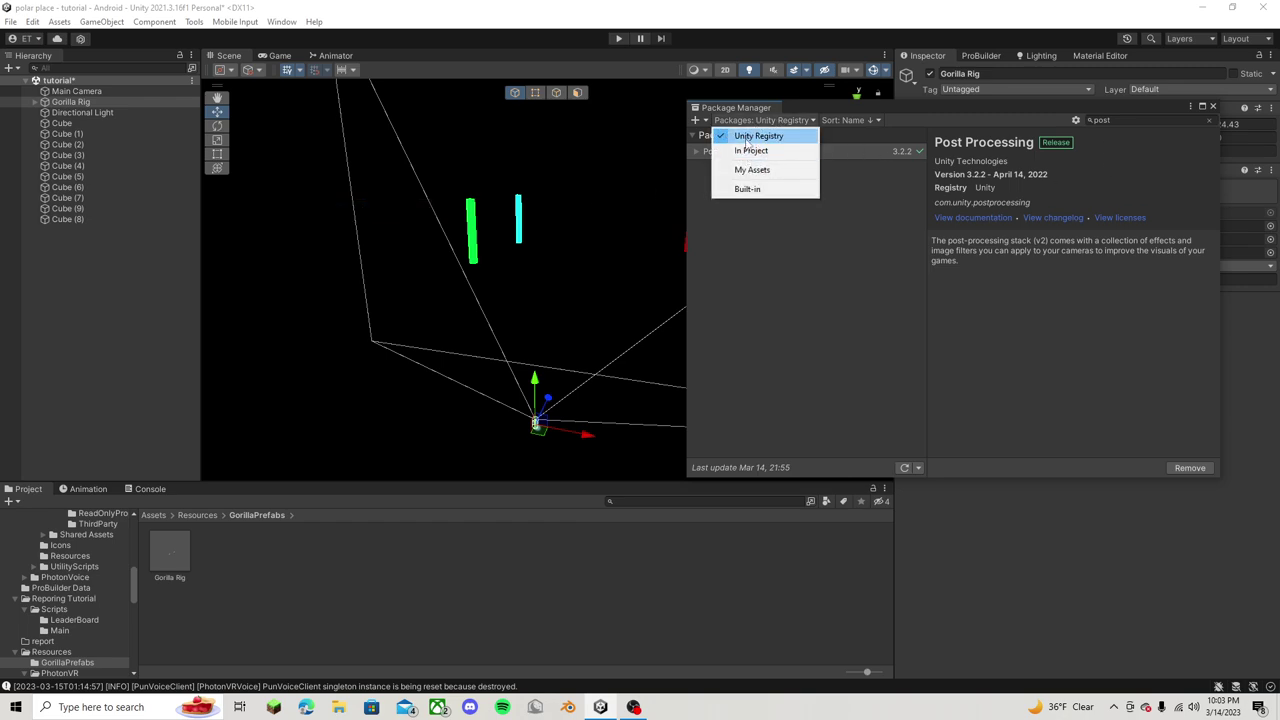
left_click(758, 131)
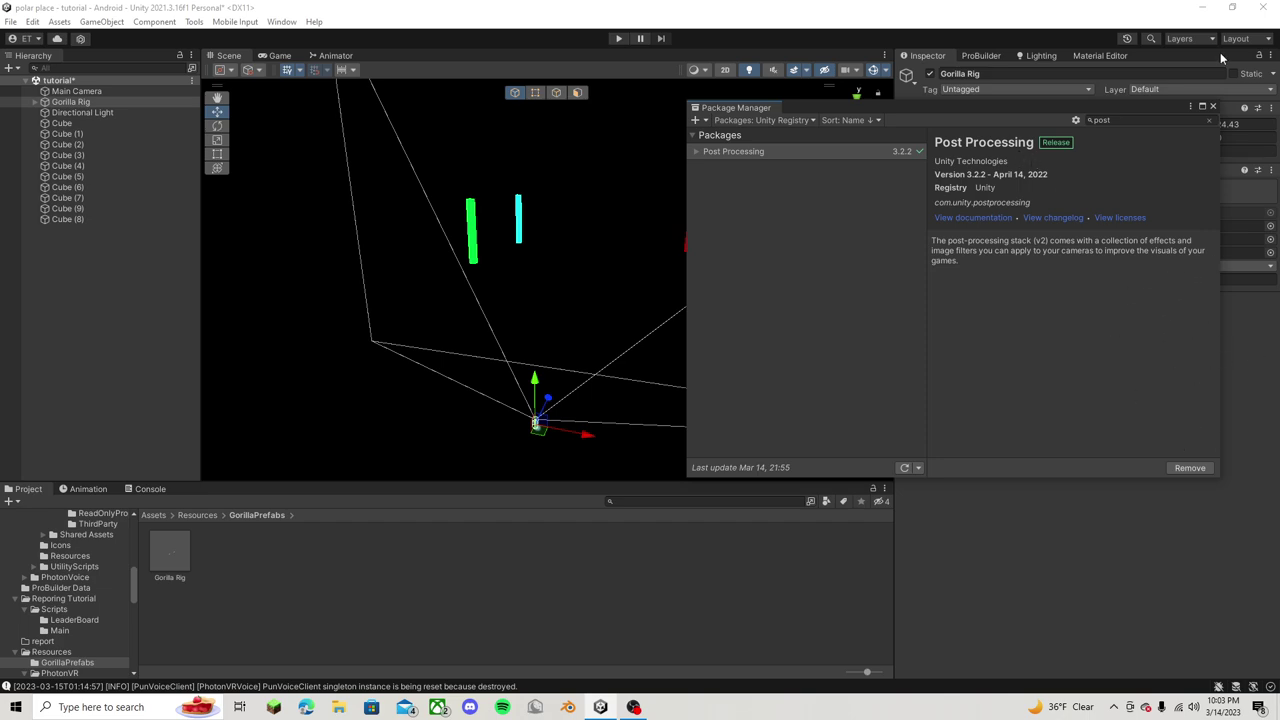
left_click(1213, 106)
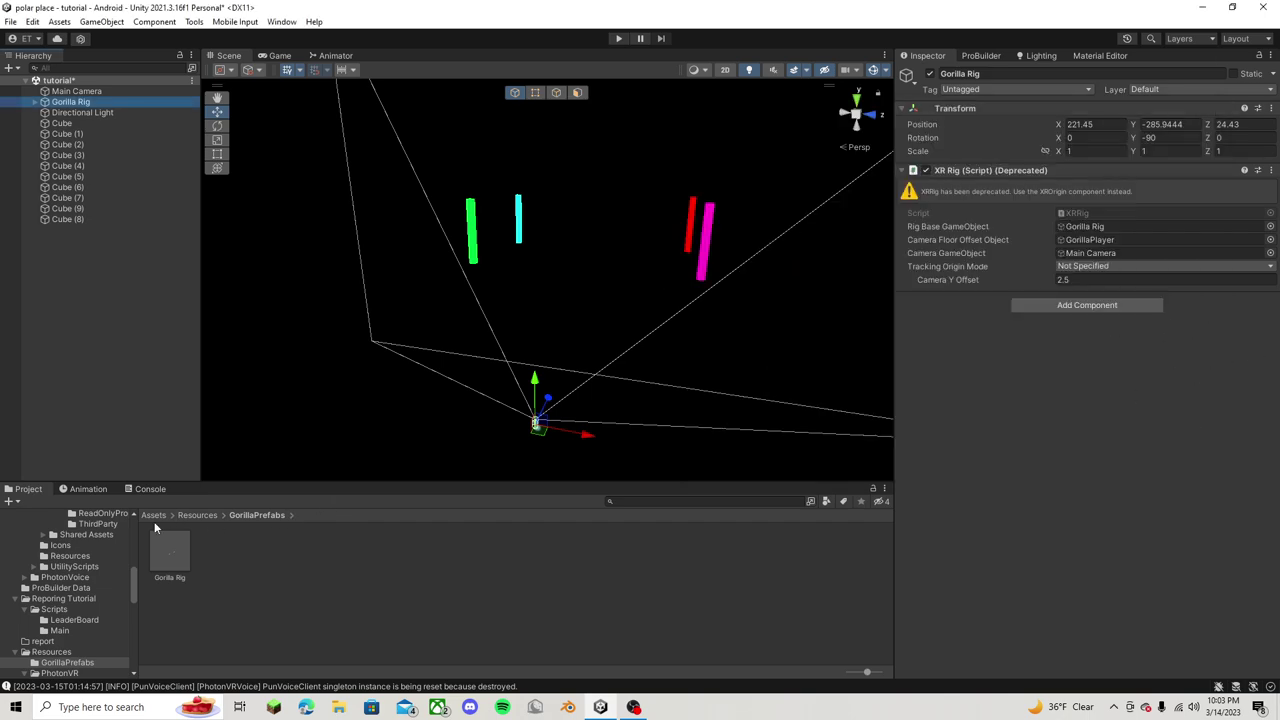
- Select the Main Camera under Gorilla Rig > GorillaPlayer and add a Post-process Layer component
left_click(34, 103)
left_click(46, 134)
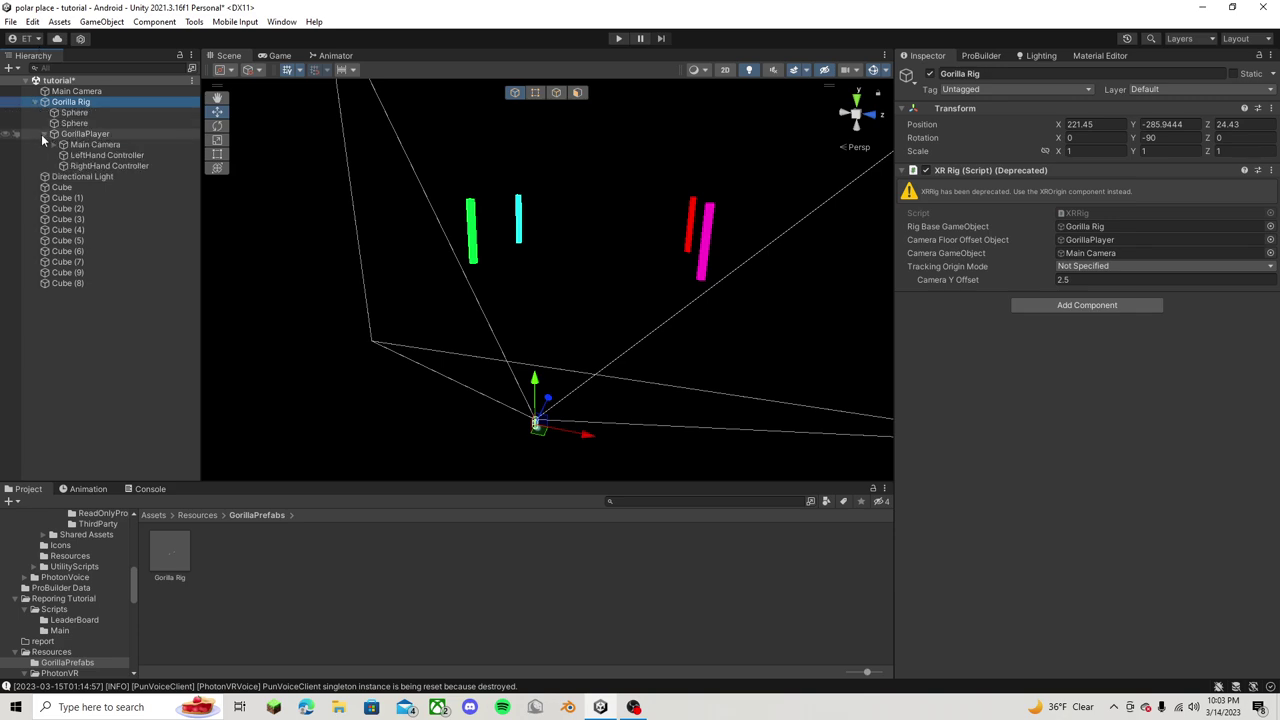
left_click(92, 144)
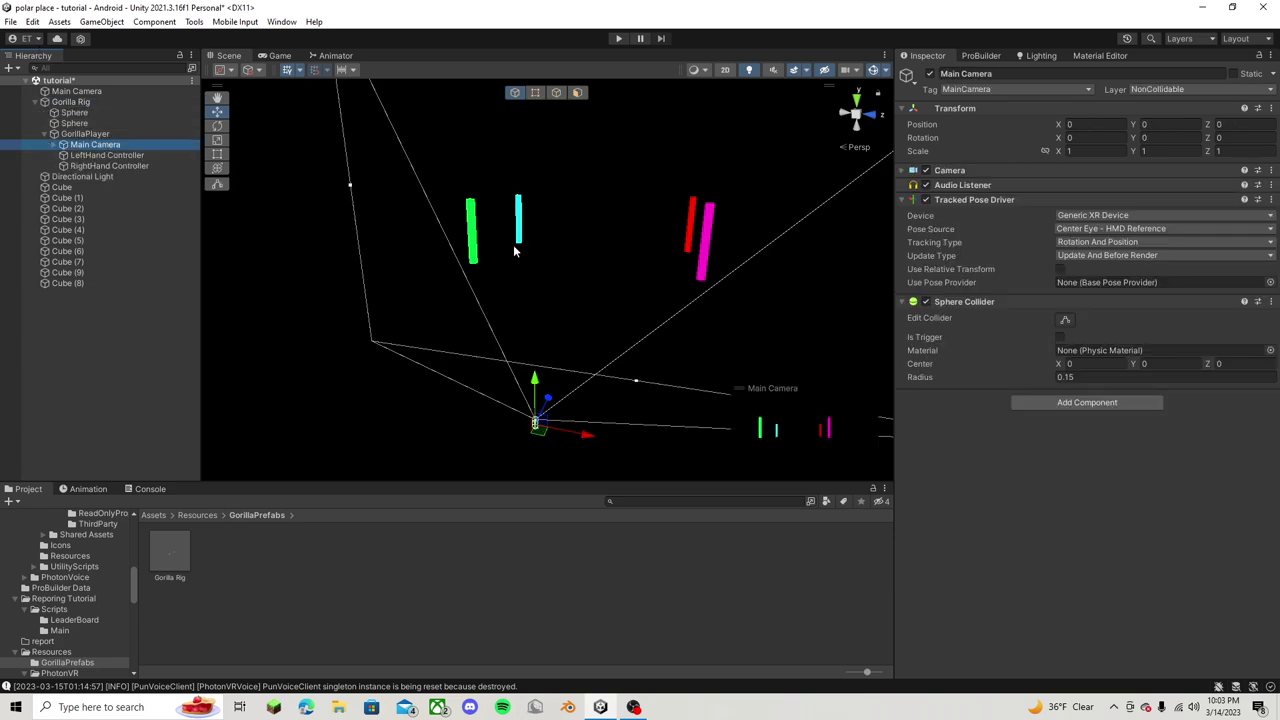
left_click(1073, 404)
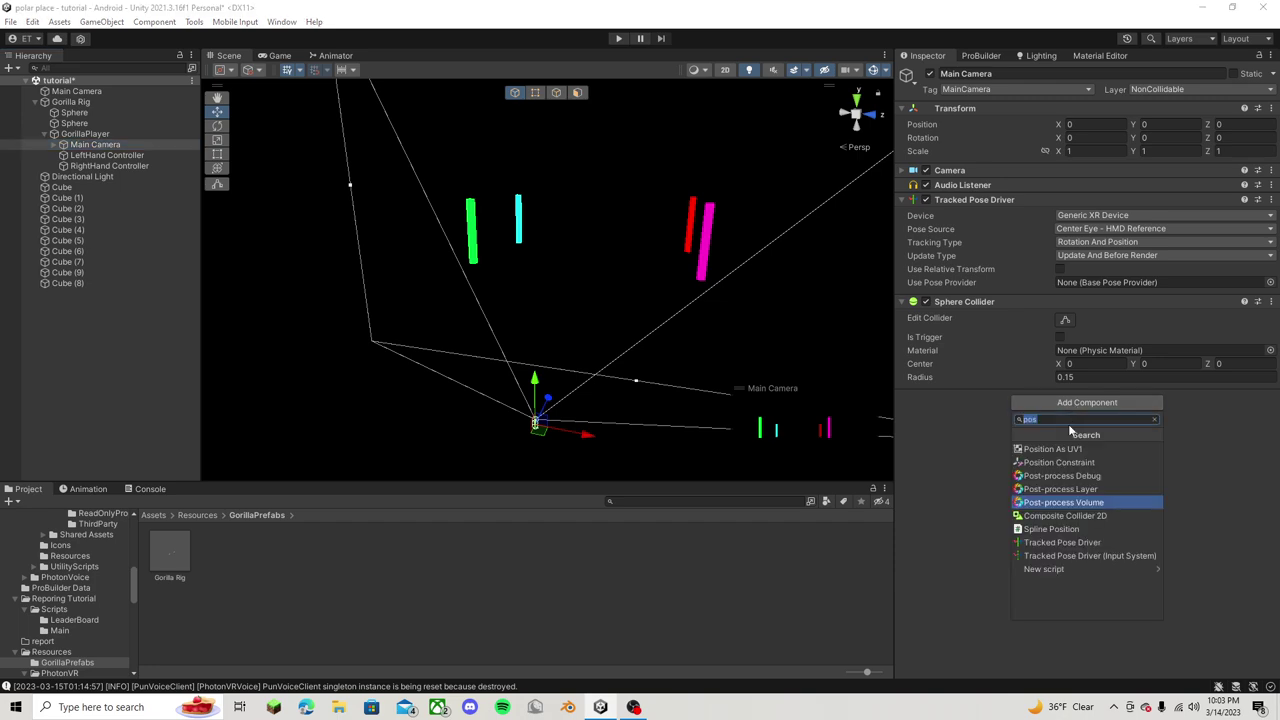
left_click(1058, 489)
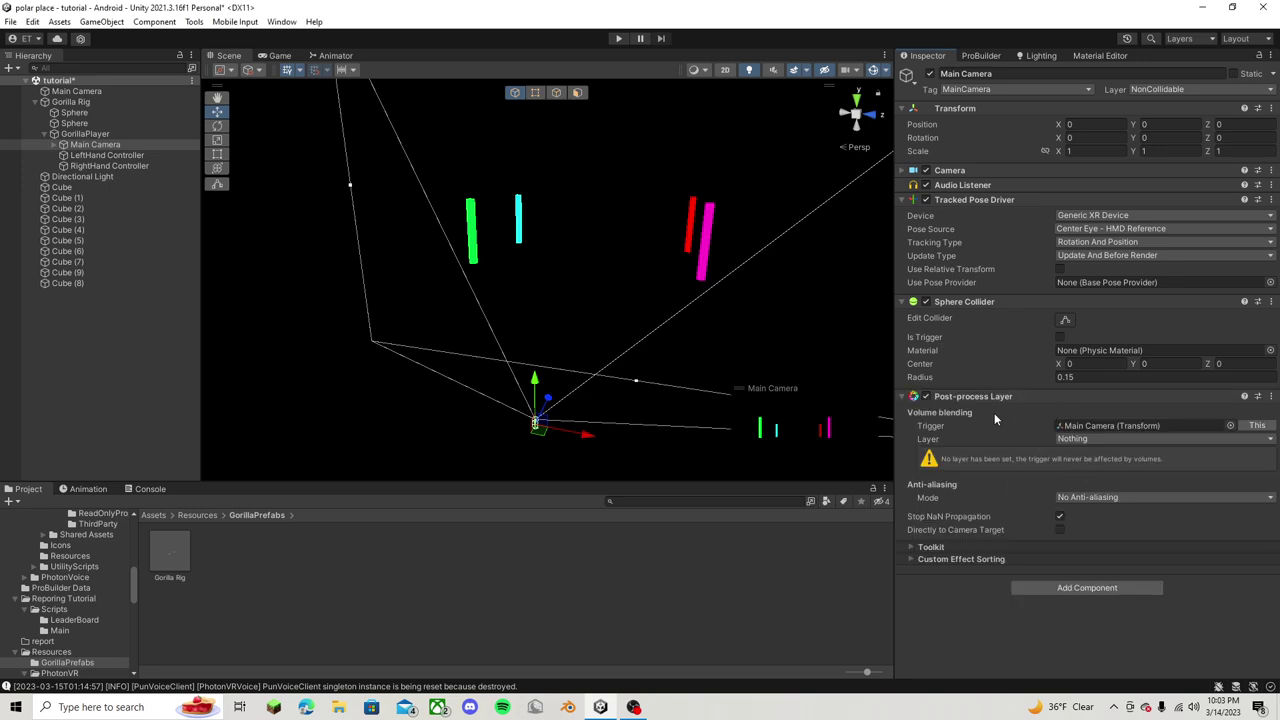
- Set the camera's object layer and the Post-process Layer's Volume Layer to Post Processing
left_click(1140, 90)
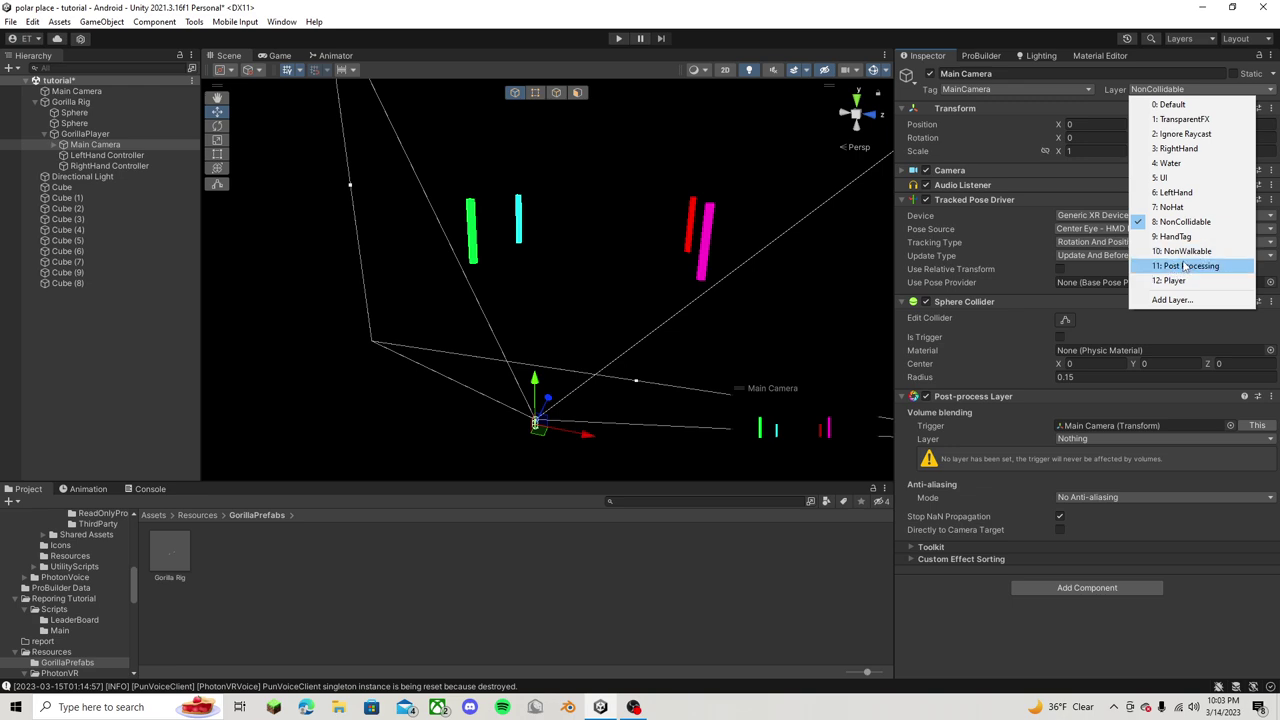
left_click(1193, 266)
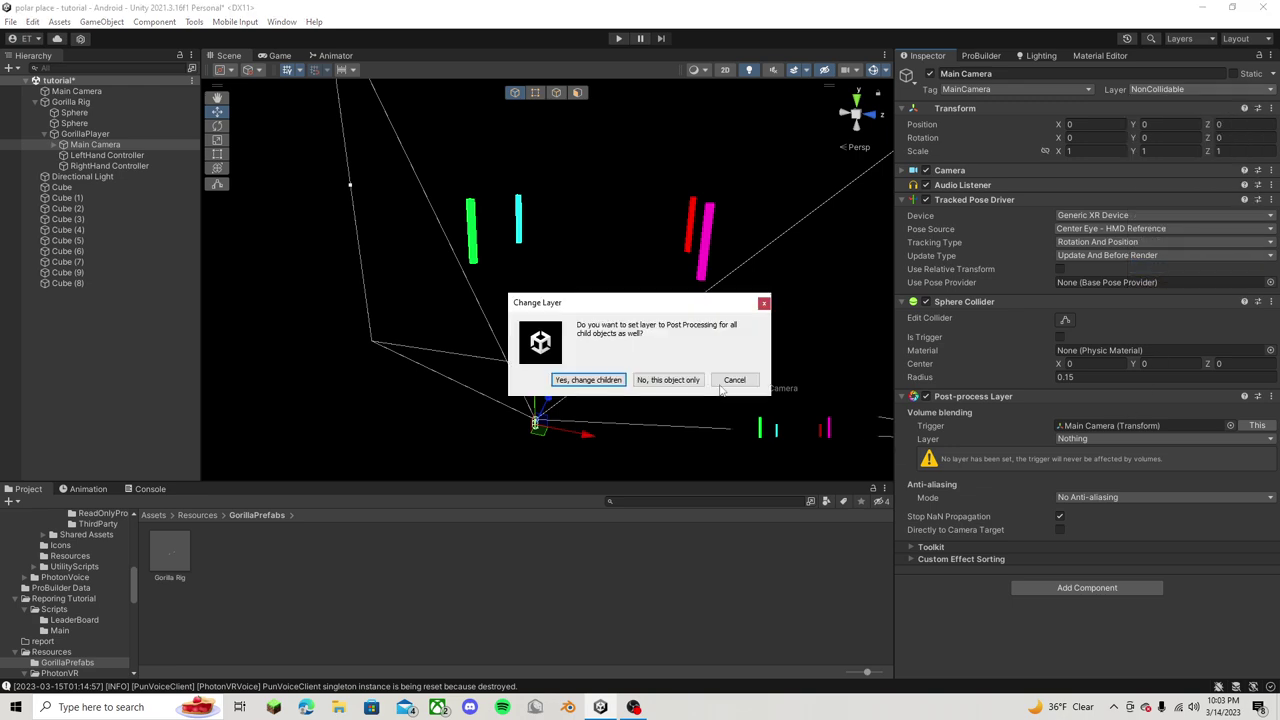
left_click(667, 380)
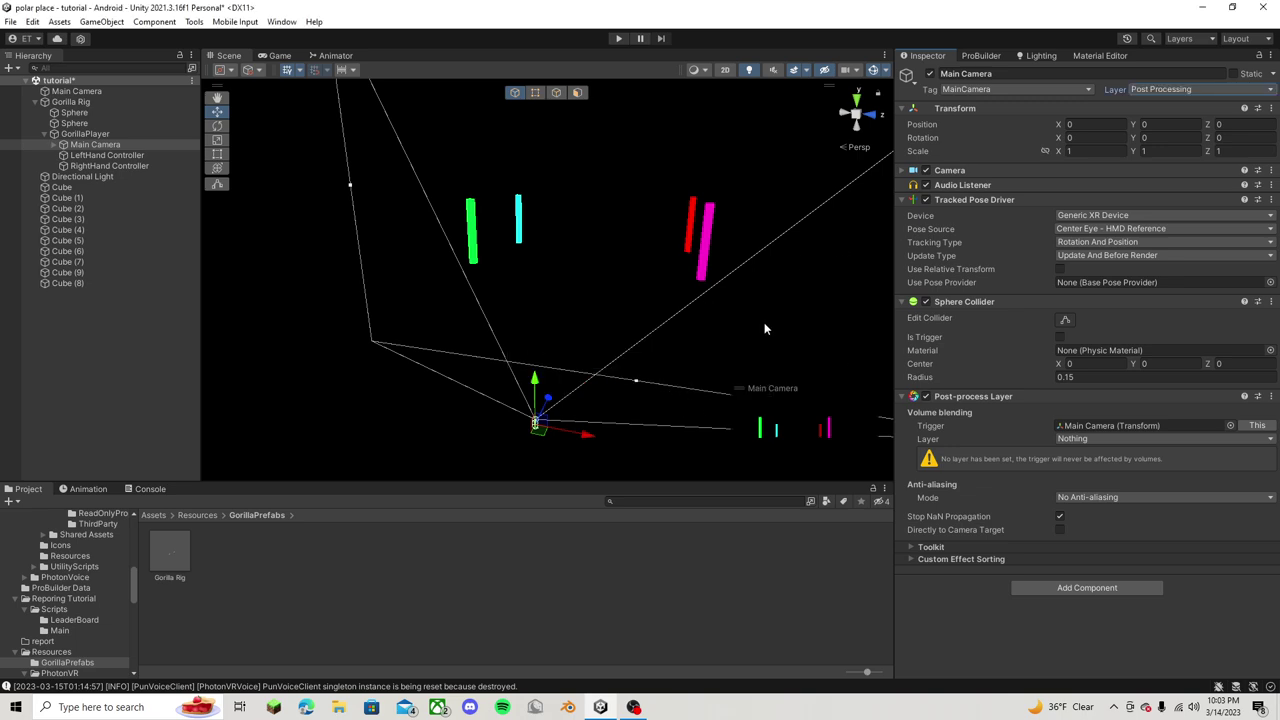
left_click(1083, 446)
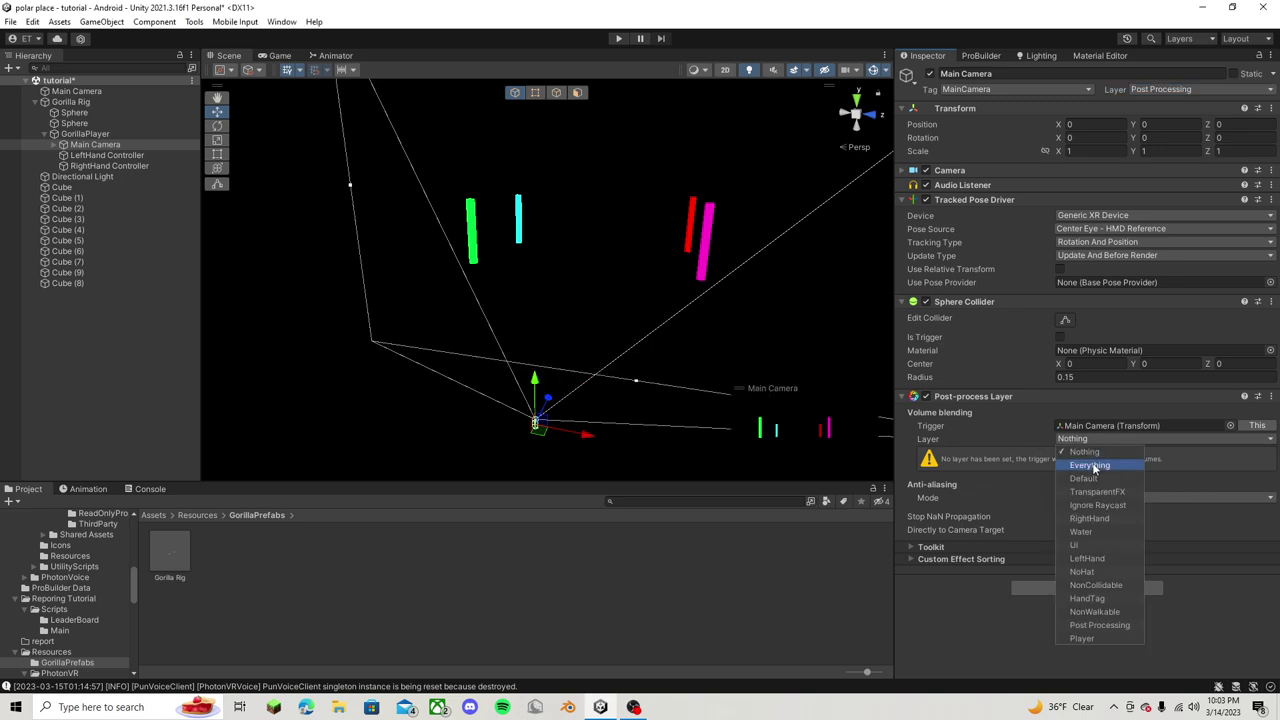
left_click(1081, 439)
left_click(1081, 440)
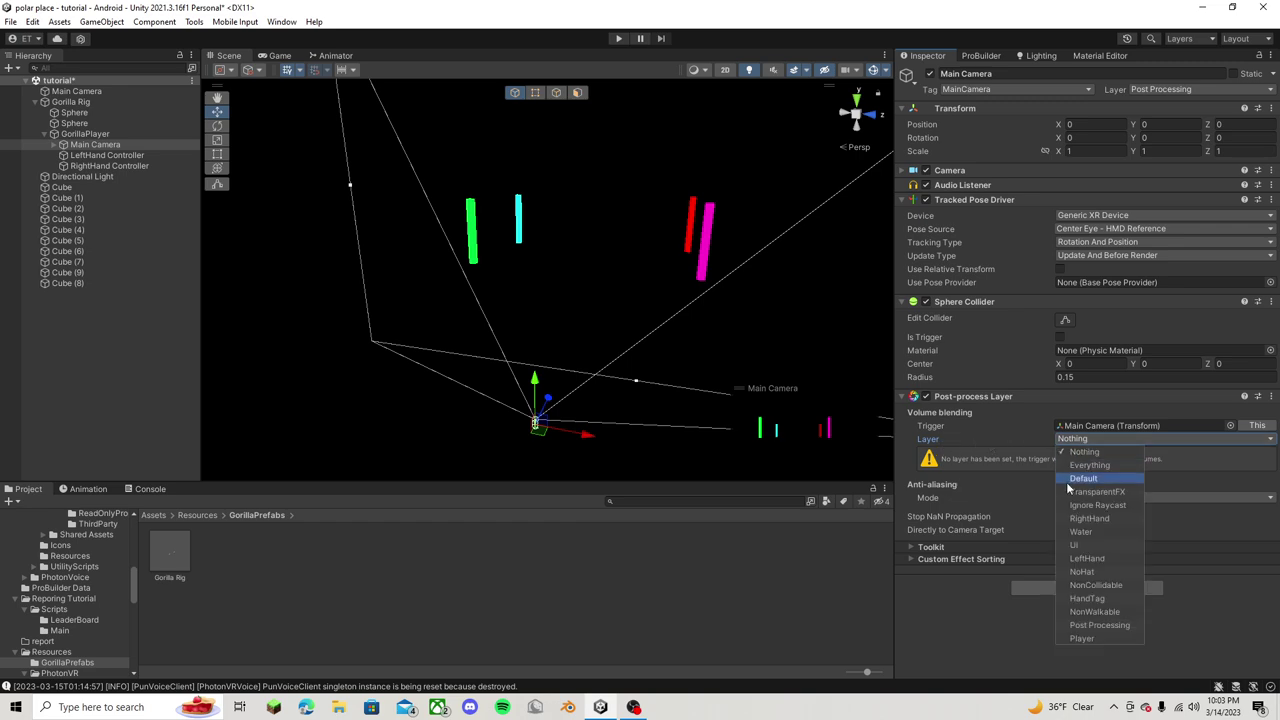
left_click(1092, 626)
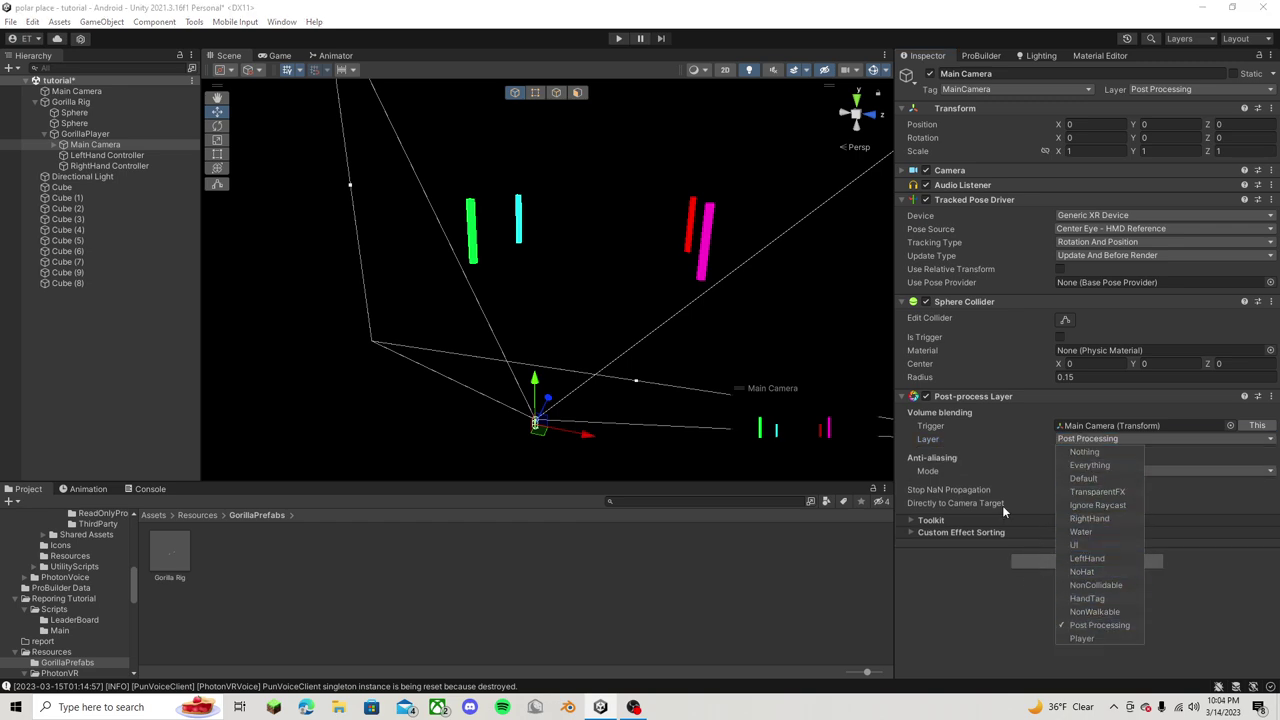
left_click(984, 482)
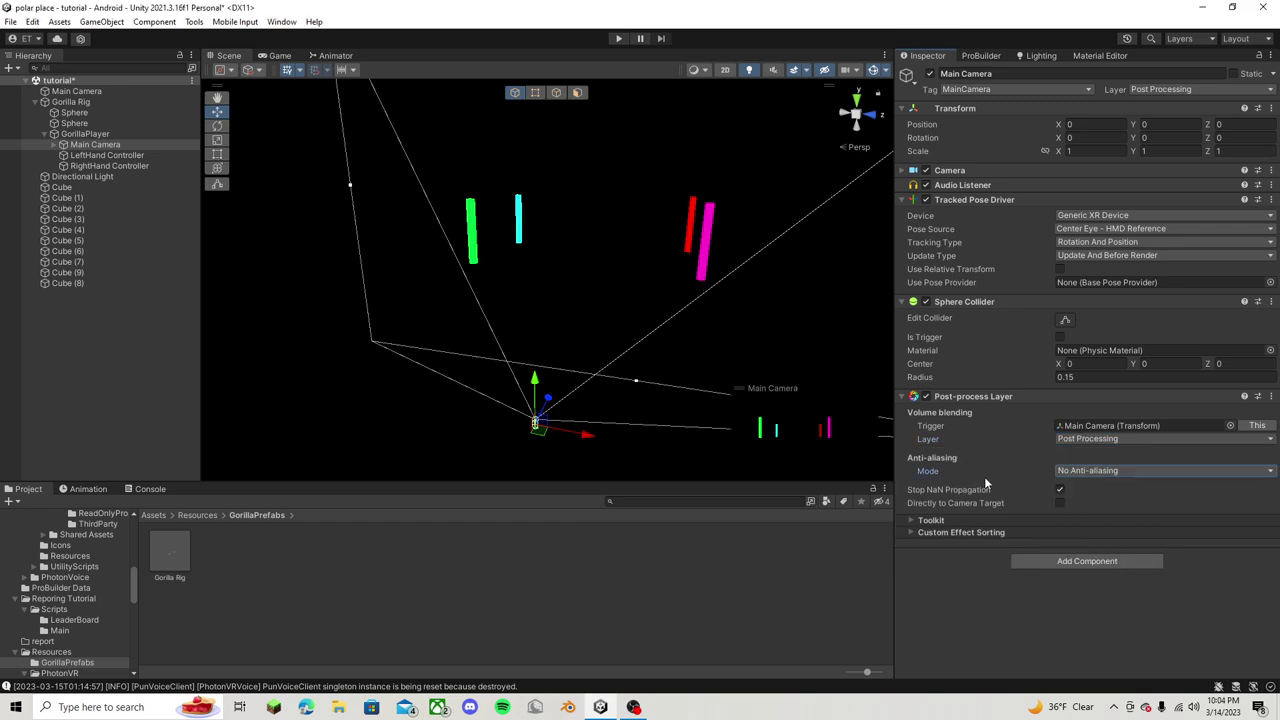
- Add a Post-process Volume to the Main Camera and tick Is Global
left_click(1027, 560)
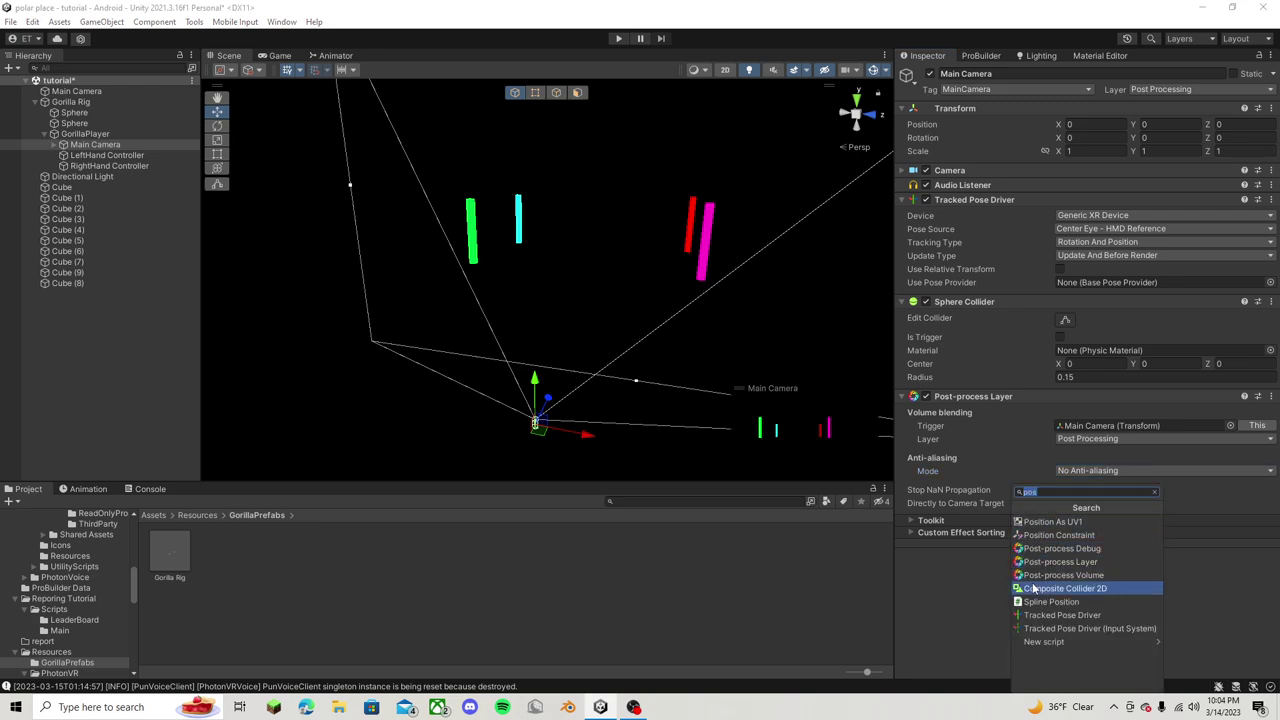
left_click(1086, 577)
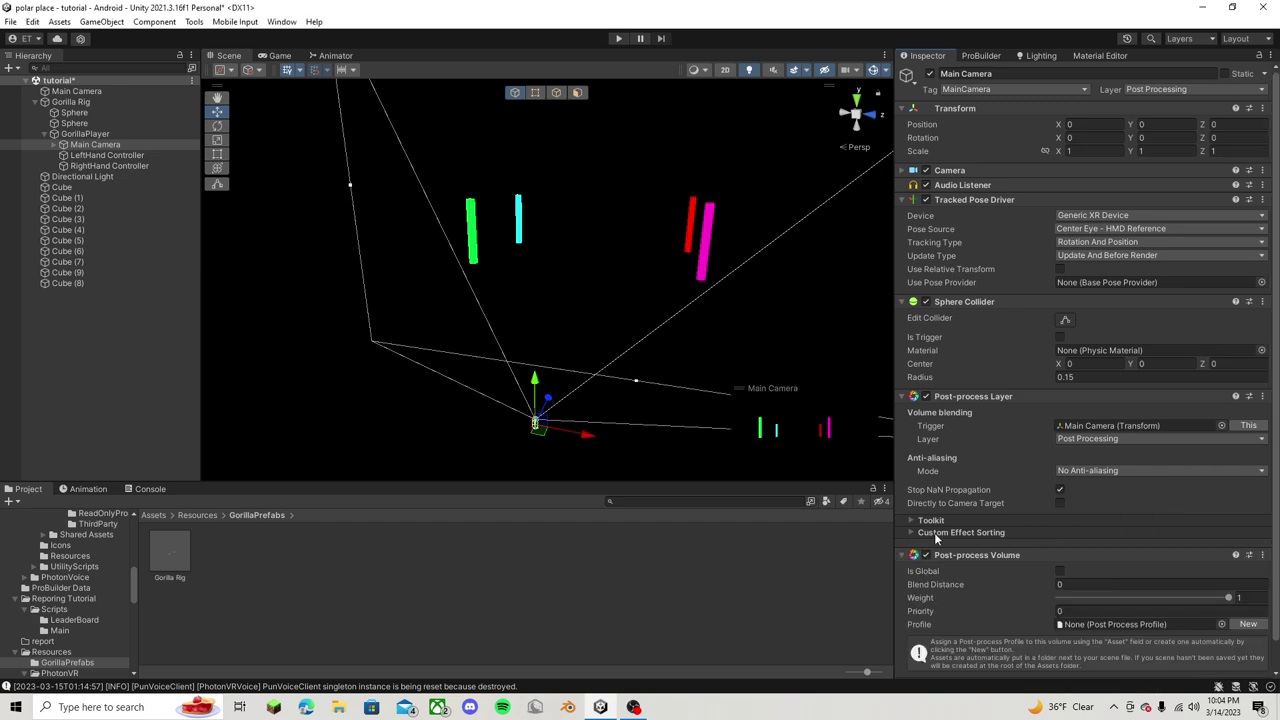
scroll(1041, 549, "down", 1)
left_click(1059, 542)
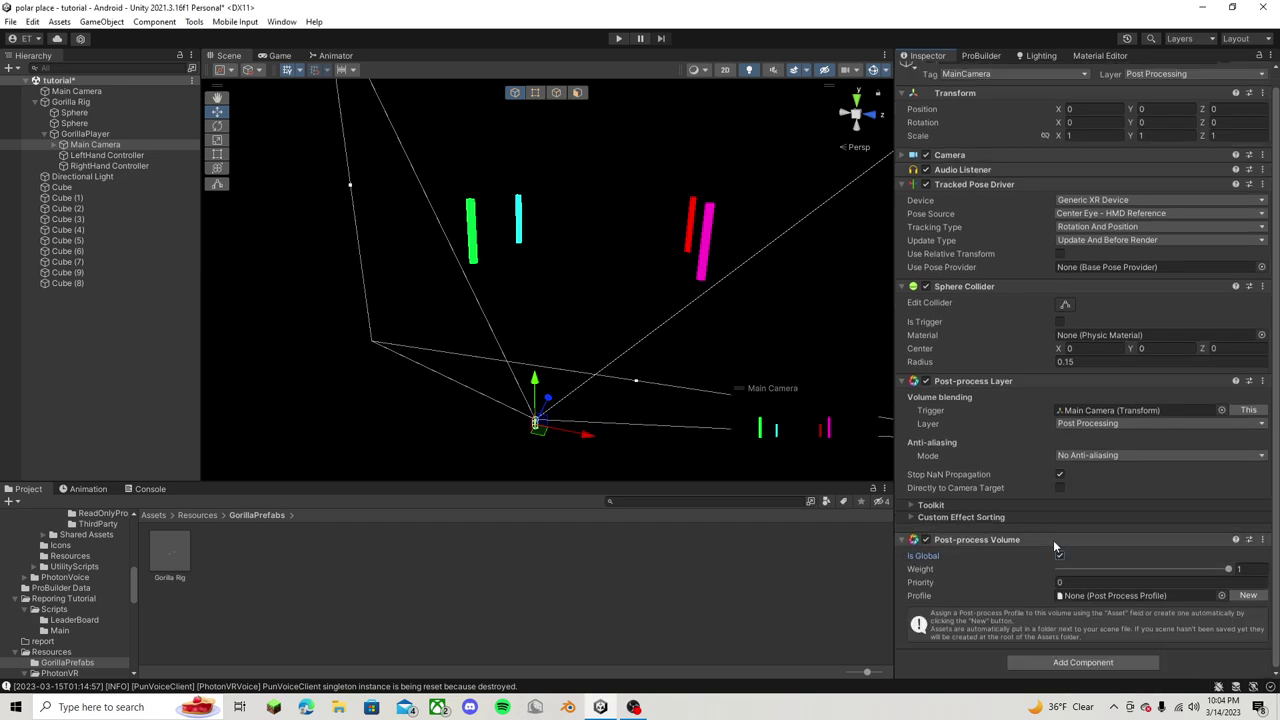
- Show the root Assets folder contents in the Project panel
left_click(153, 515)
scroll(442, 610, "down", 10)
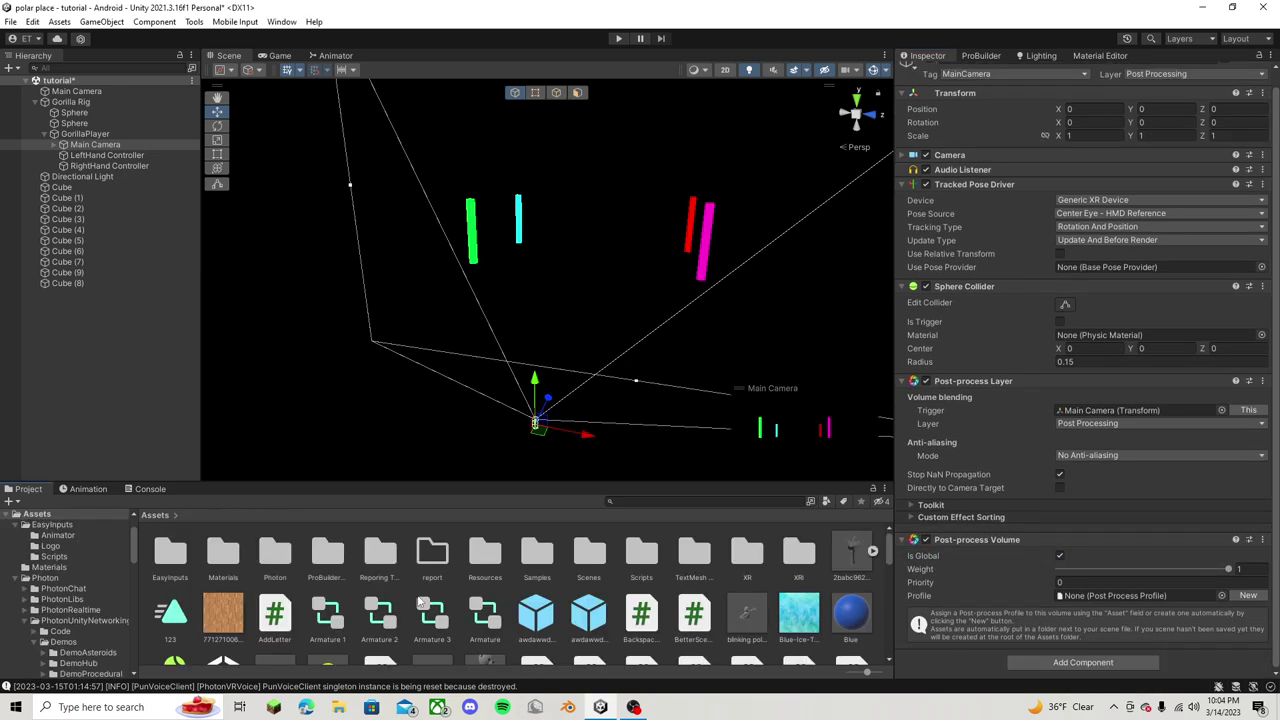
scroll(588, 625, "down", 3)
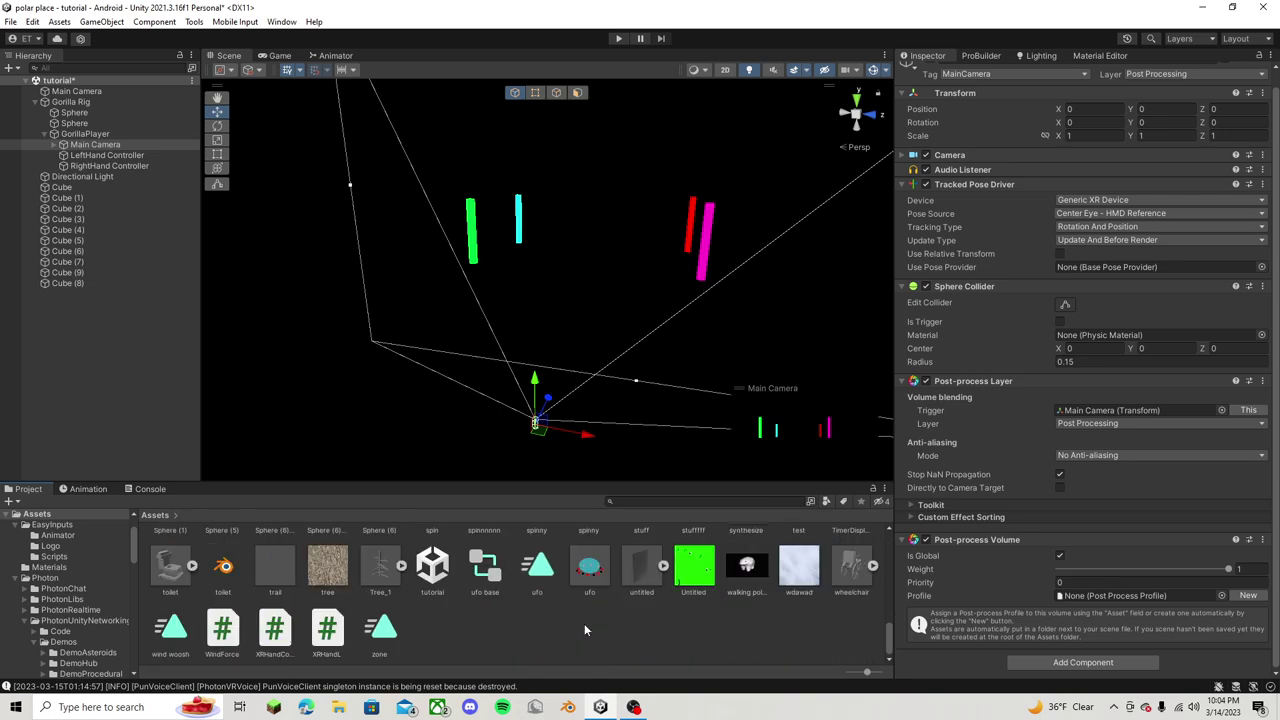
- Create a Post-processing Profile asset named 'profile' in the Assets folder
right_click(584, 623)
mouse_move(655, 264)
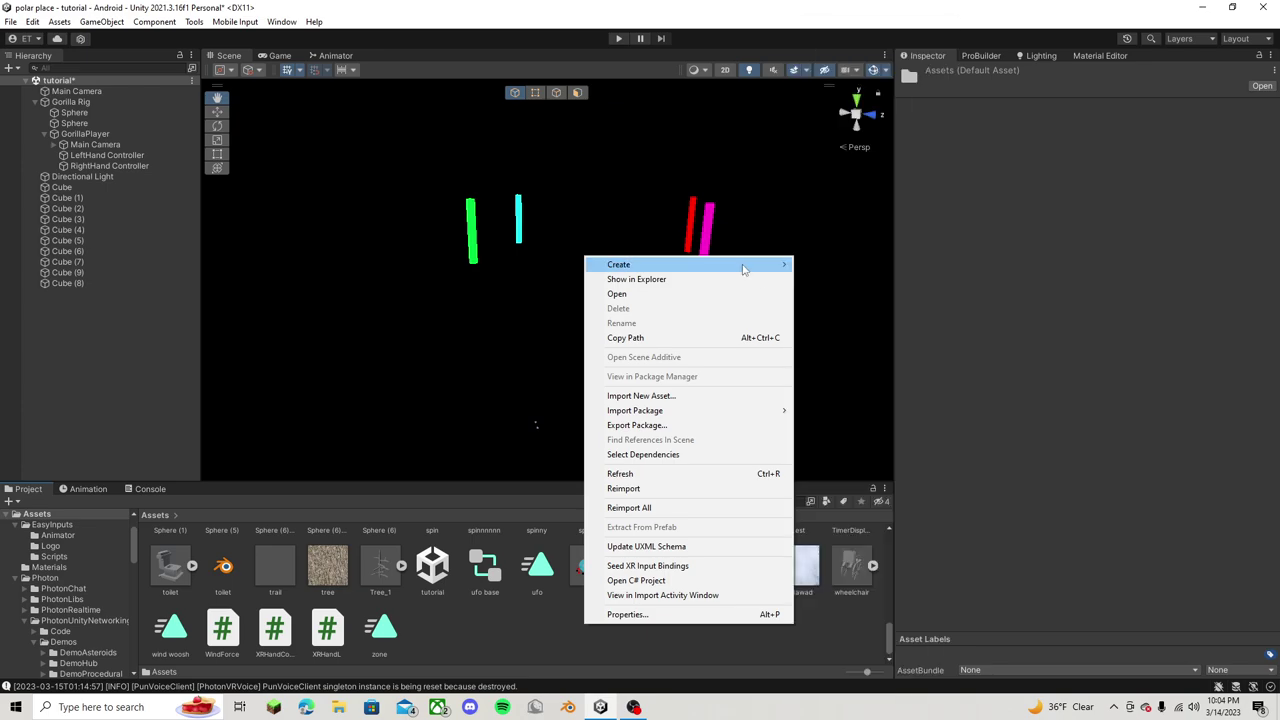
left_click(853, 291)
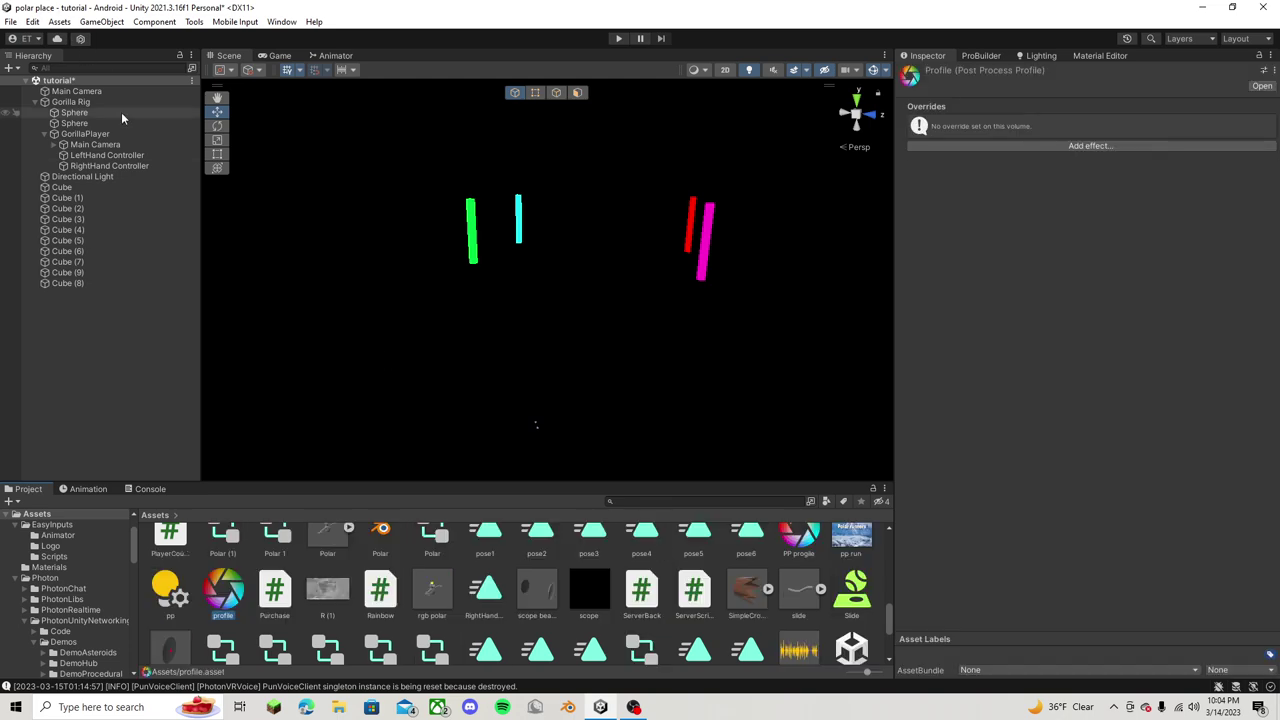
left_click(95, 144)
scroll(1069, 495, "down", 1)
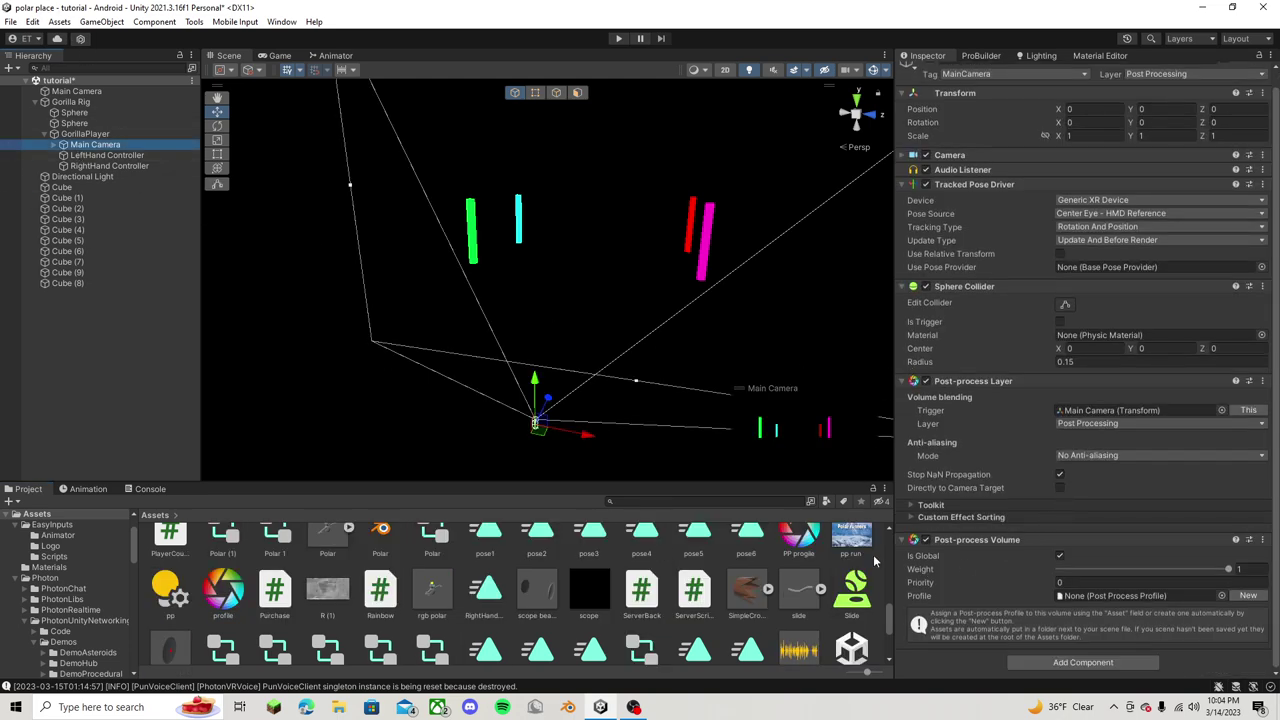
left_click_drag(812, 541, 1010, 595)
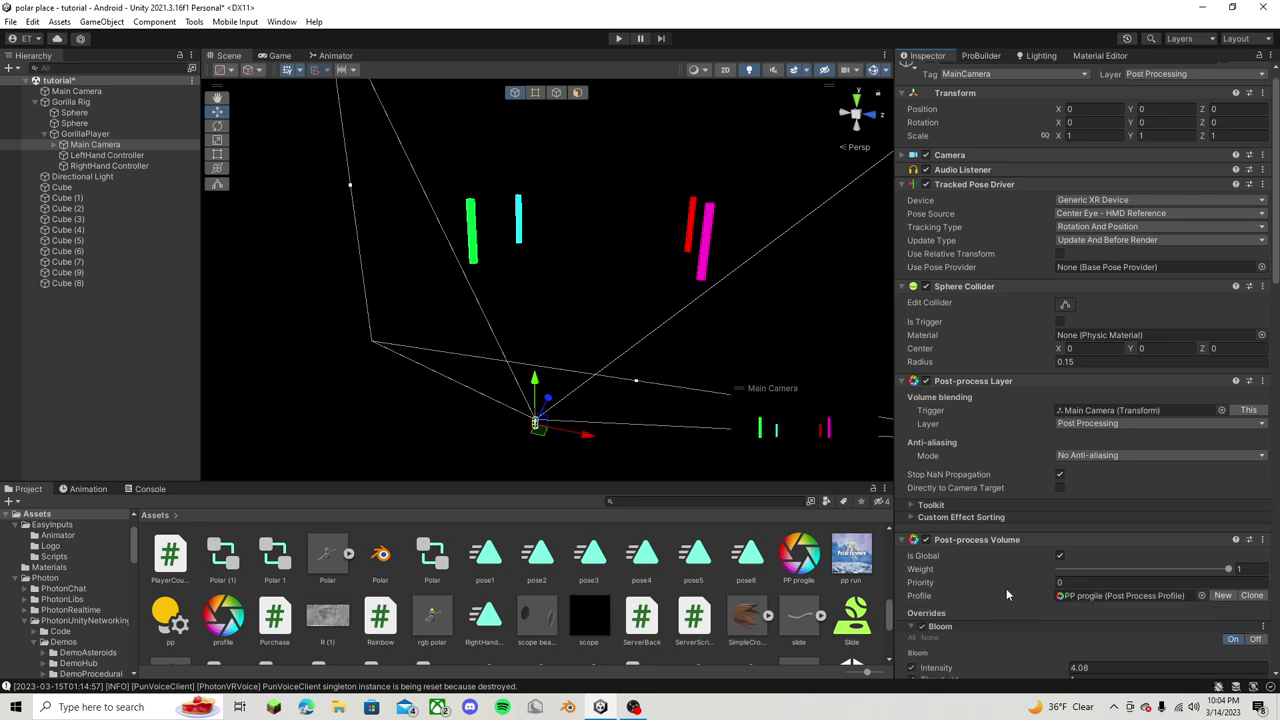
left_click(798, 556)
scroll(1029, 390, "down", 1)
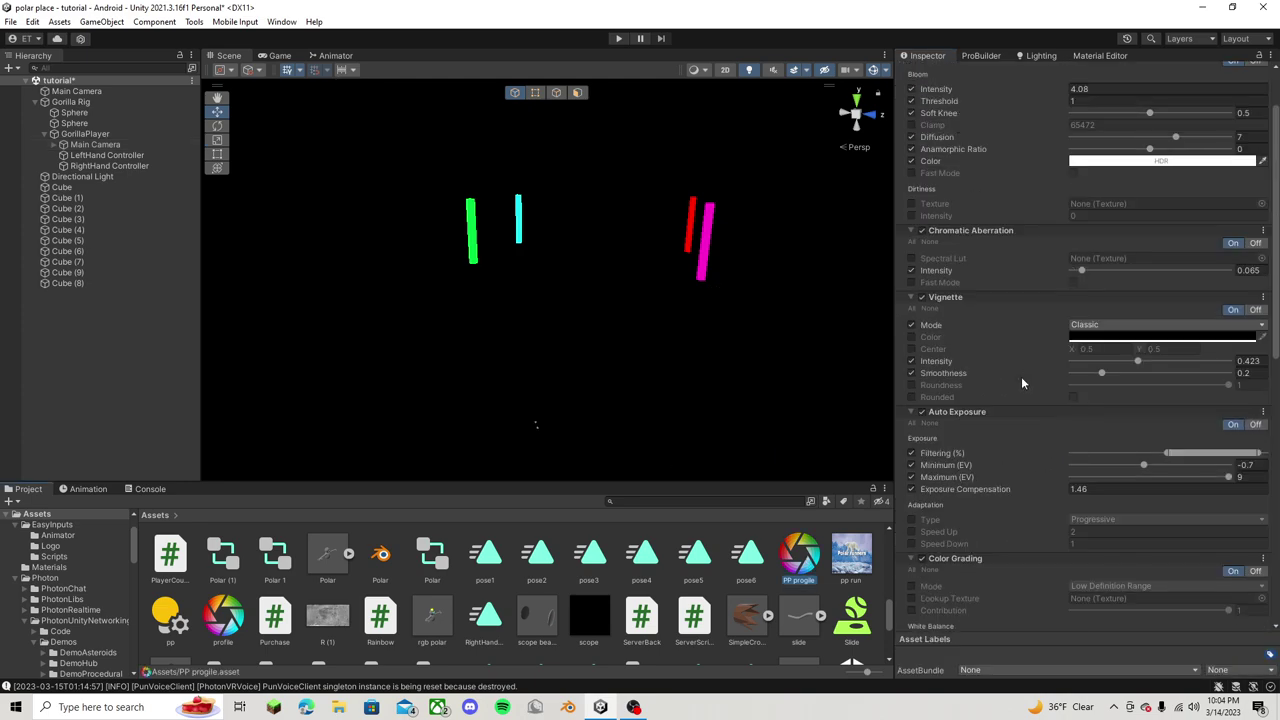
scroll(973, 403, "up", 2)
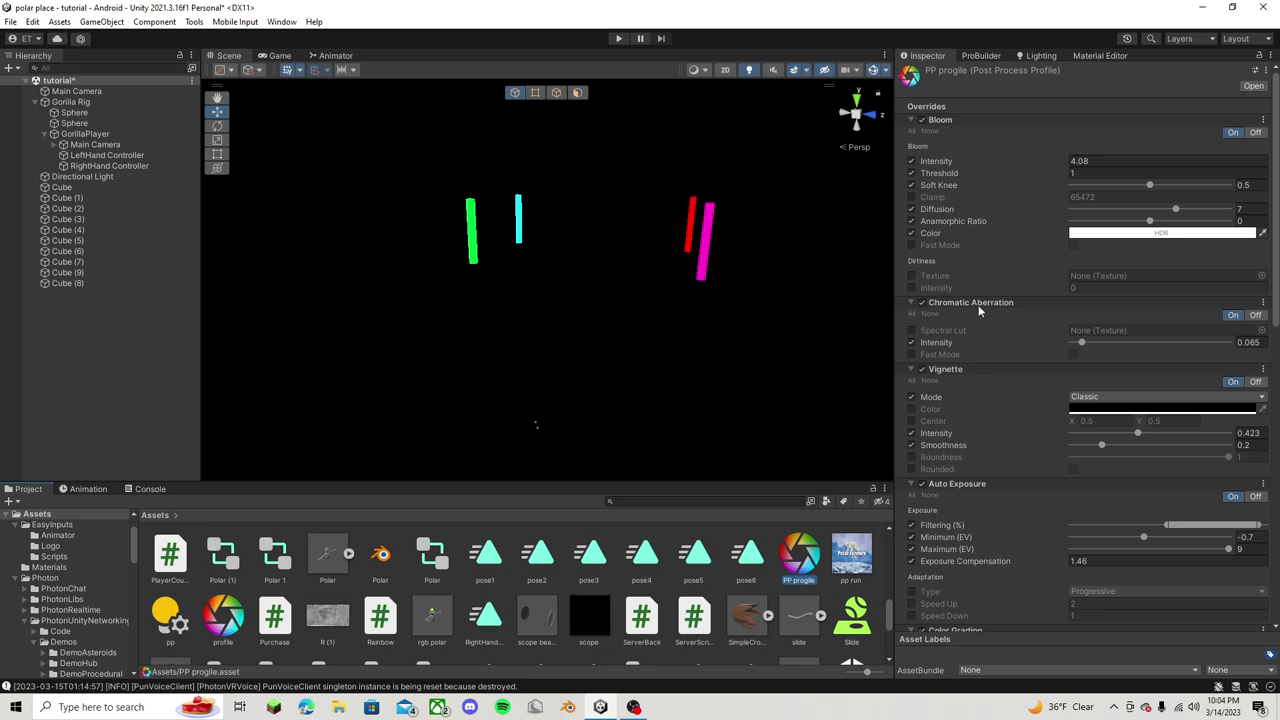
scroll(976, 303, "down", 2)
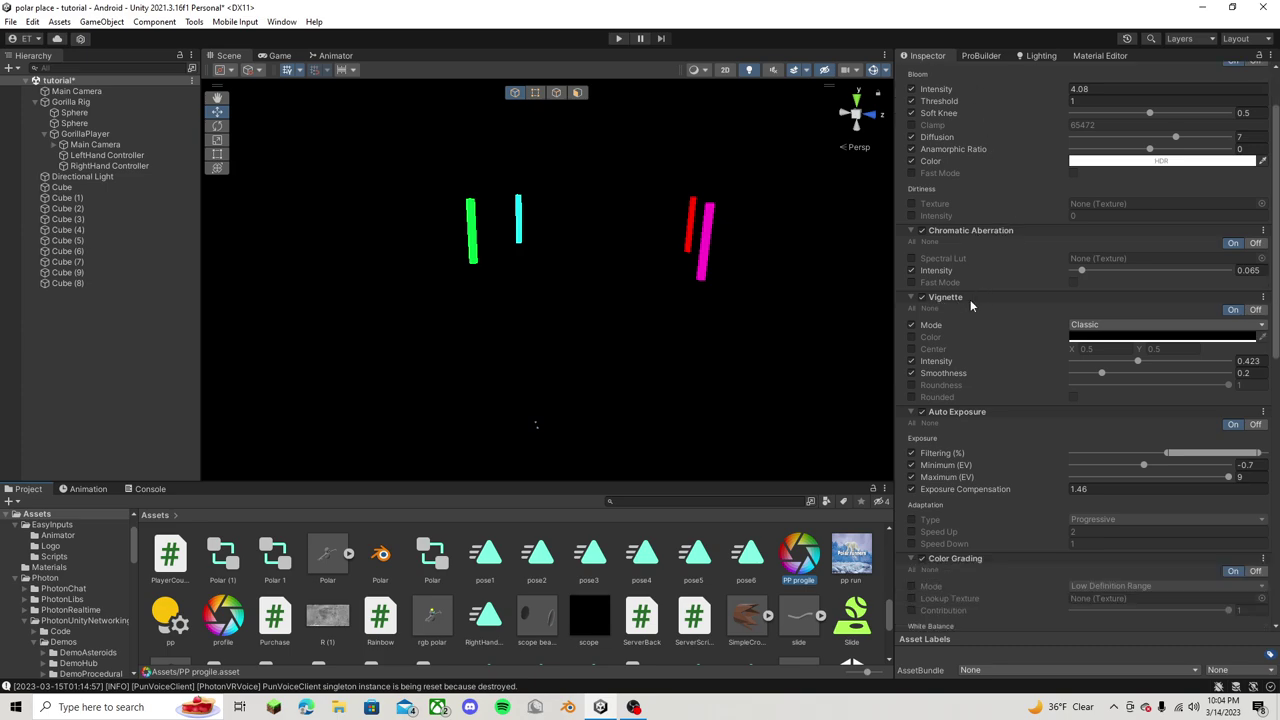
scroll(958, 303, "down", 5)
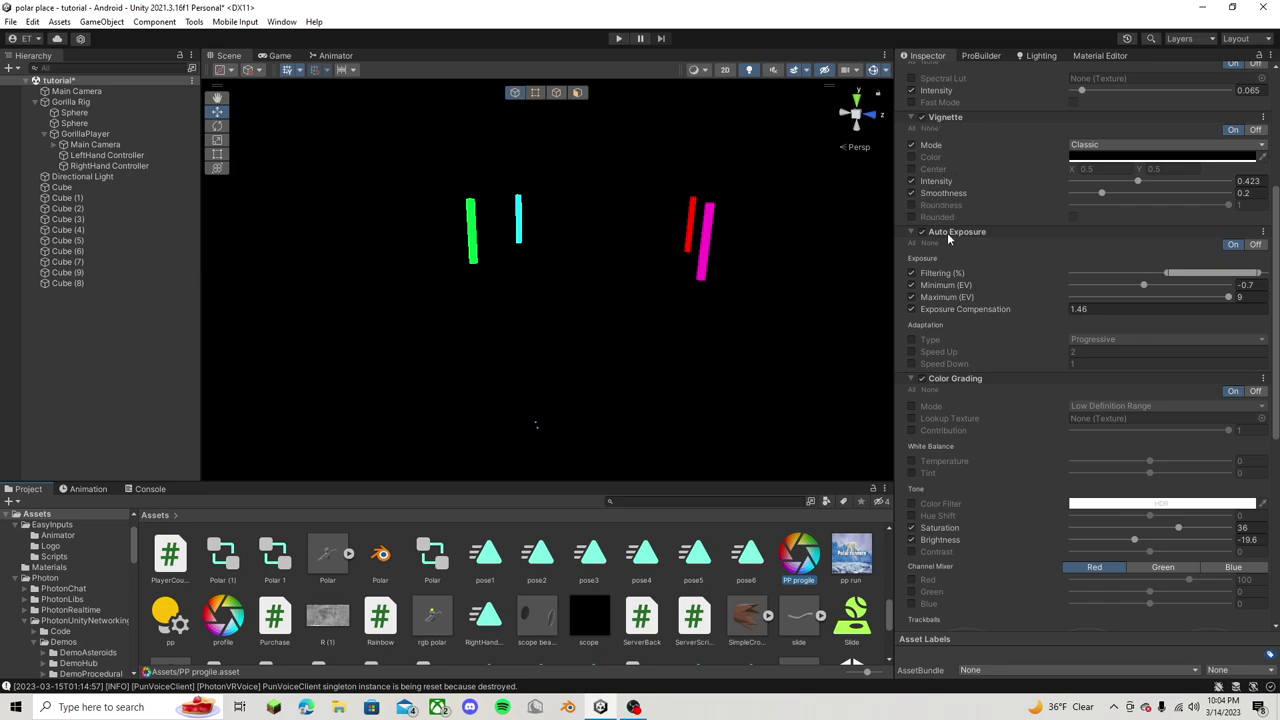
scroll(979, 280, "down", 4)
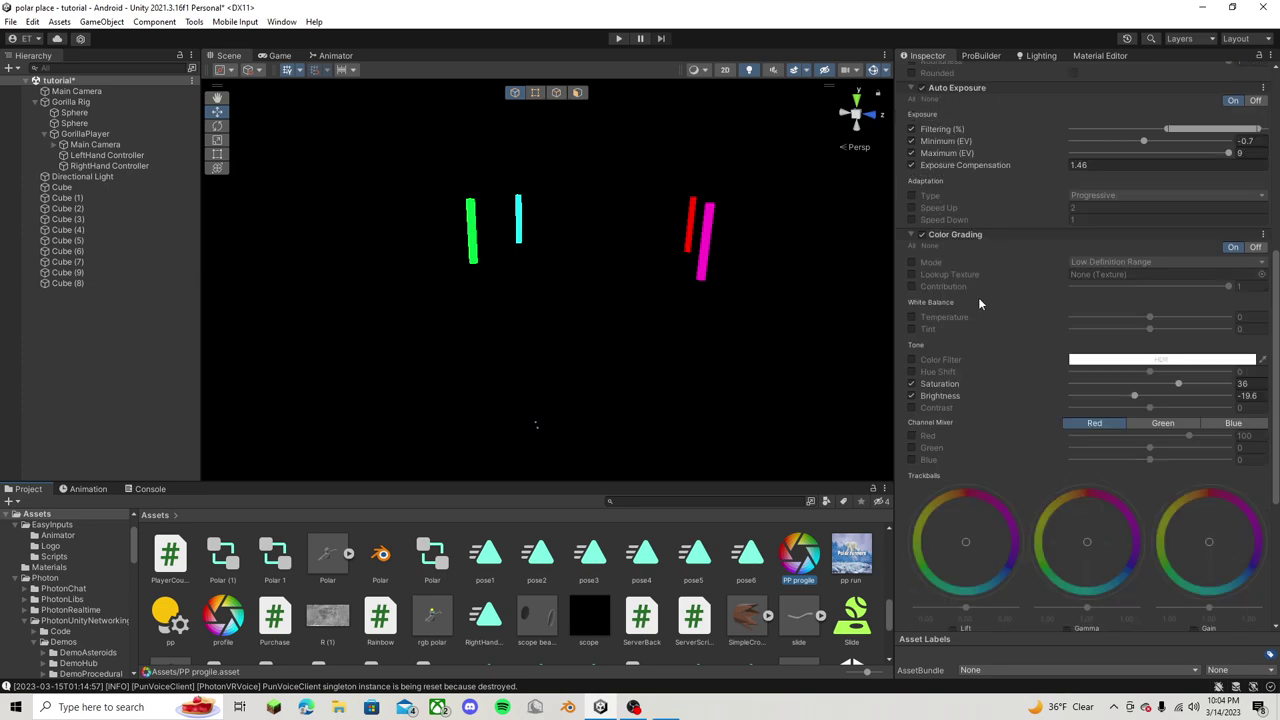
scroll(700, 575, "down", 3)
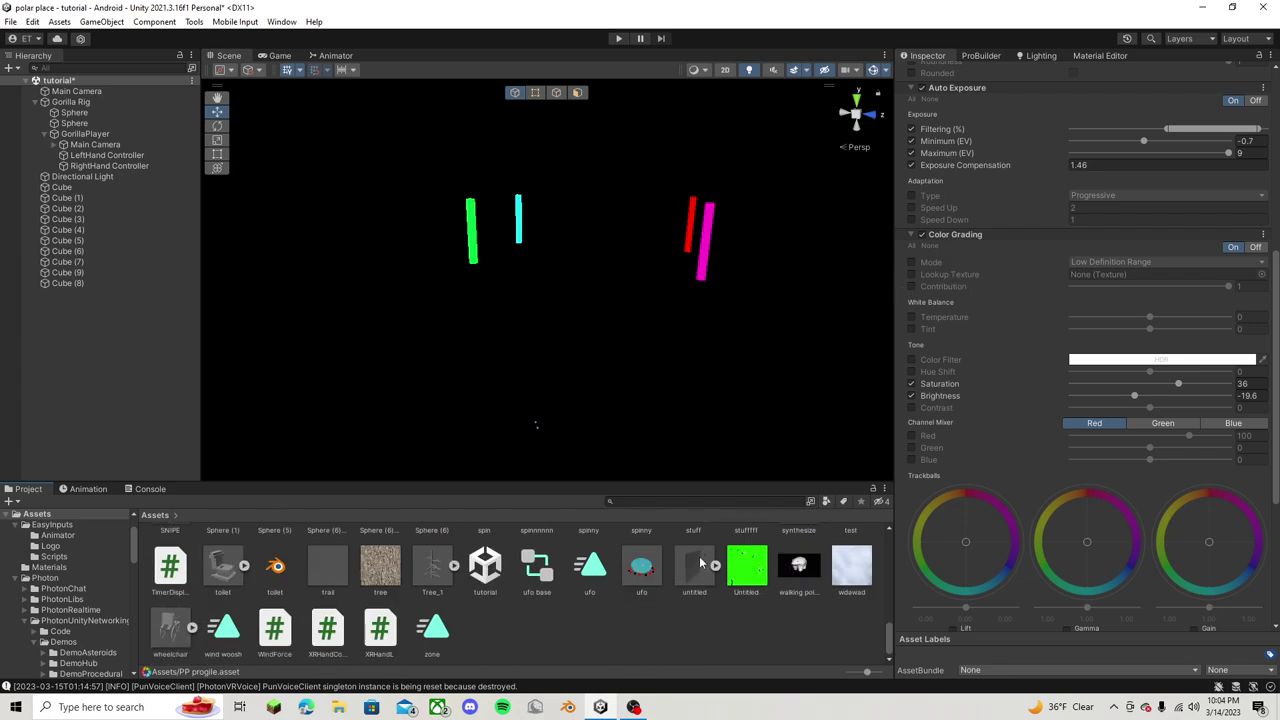
scroll(690, 585, "up", 3)
scroll(685, 590, "down", 2)
scroll(500, 595, "up", 2)
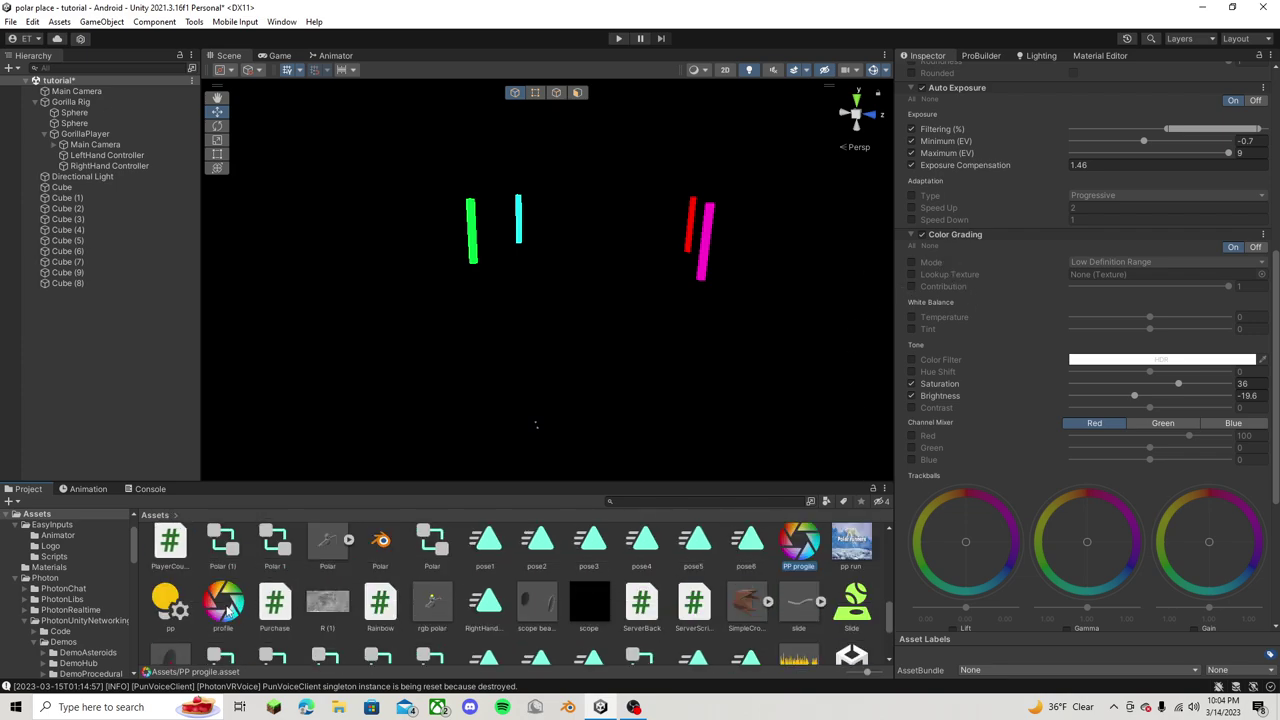
- Inspect the 'profile' asset and view the PP progile profile's effect overrides
left_click(226, 605)
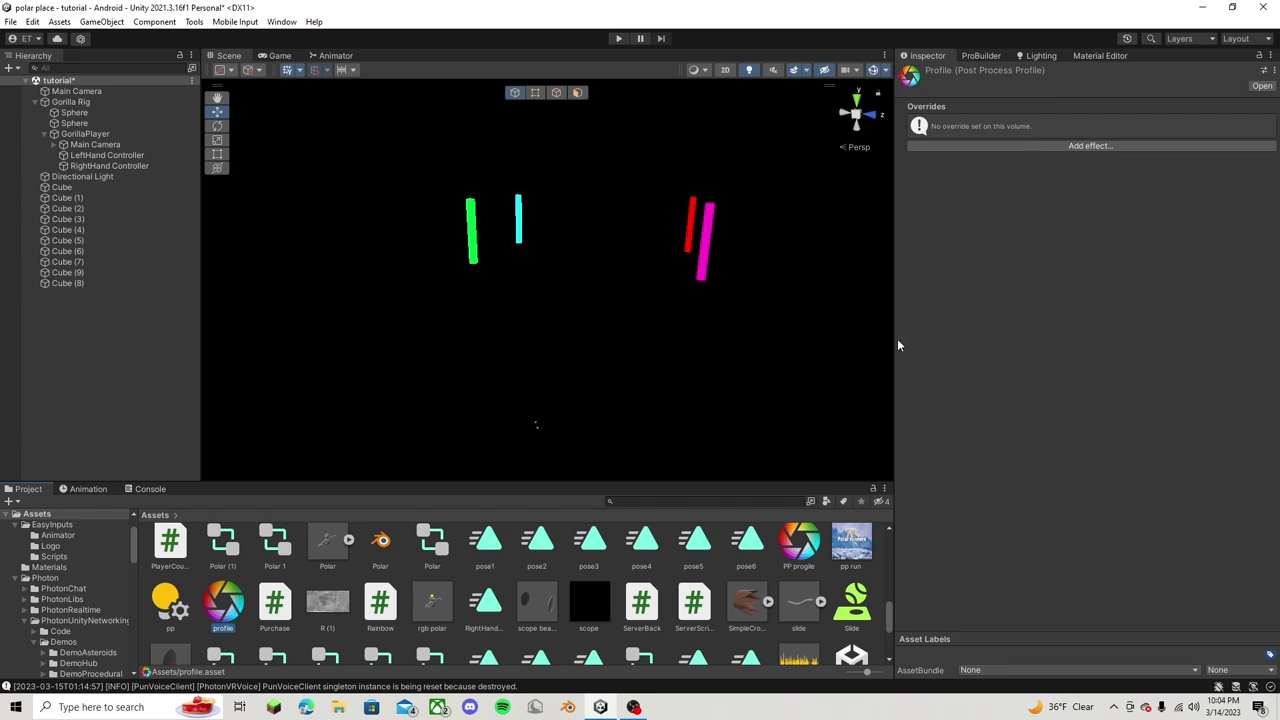
left_click(1006, 146)
mouse_move(1062, 152)
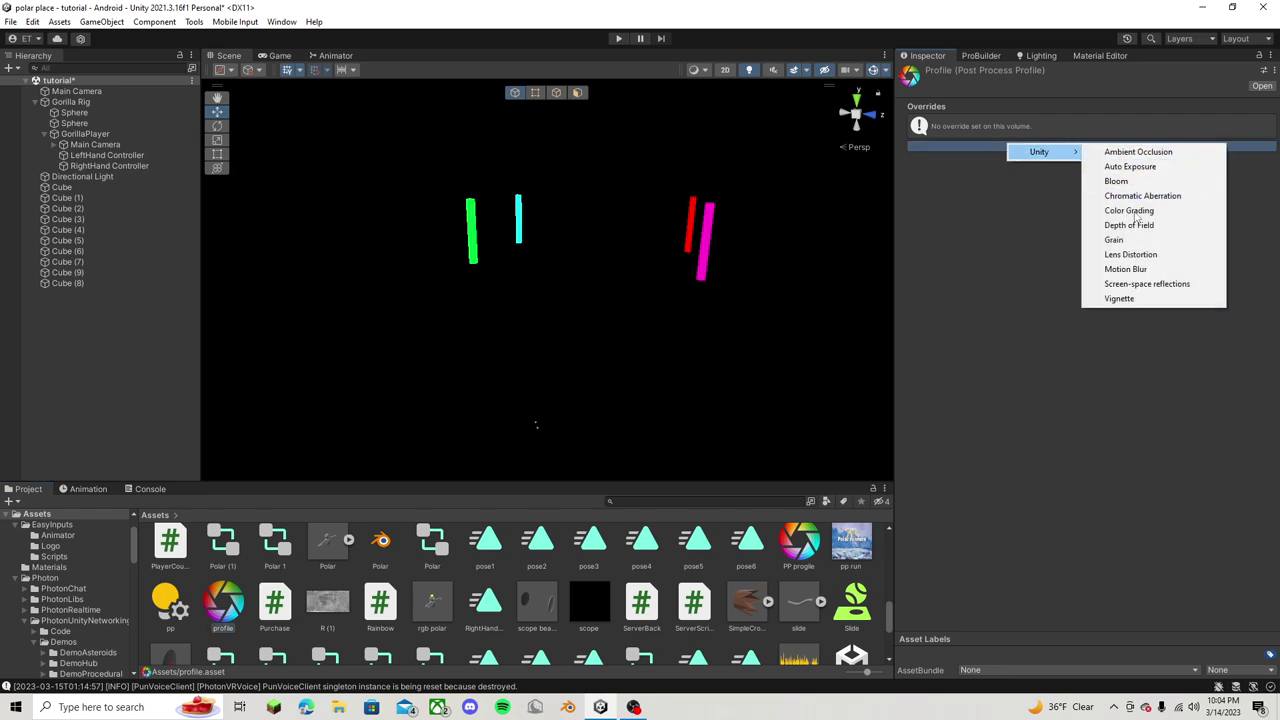
left_click(792, 548)
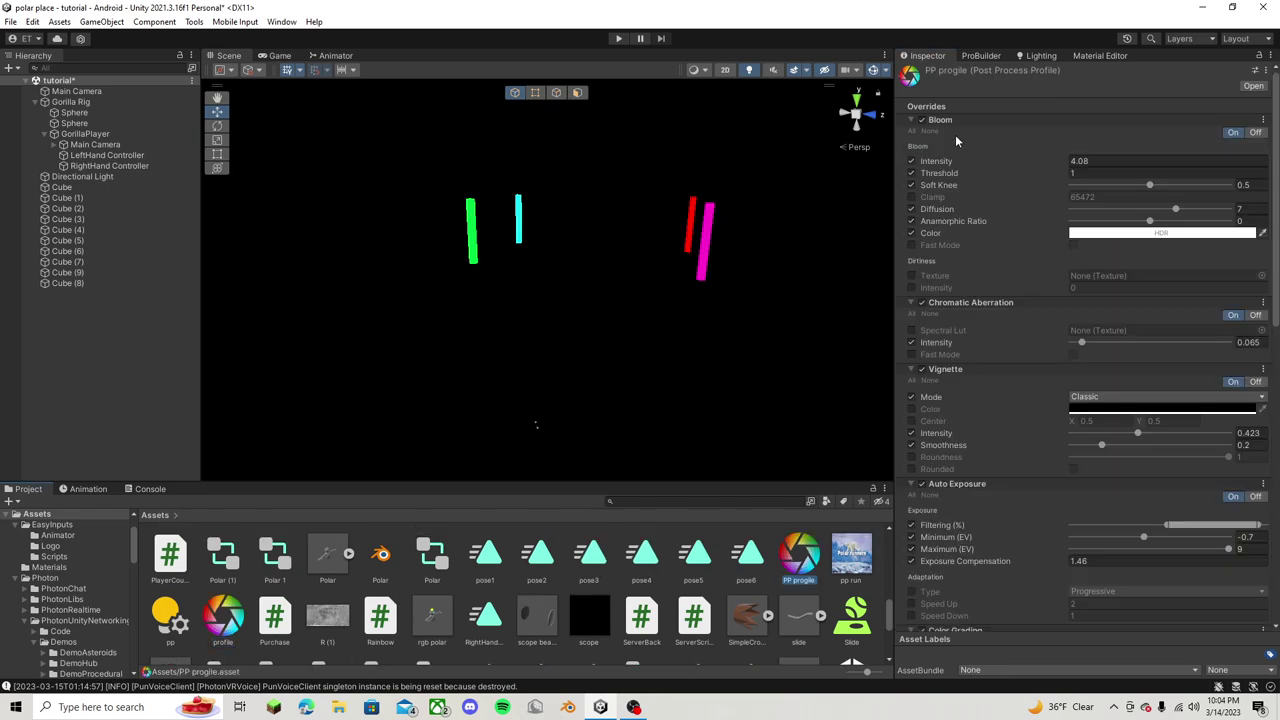
scroll(1004, 494, "down", 10)
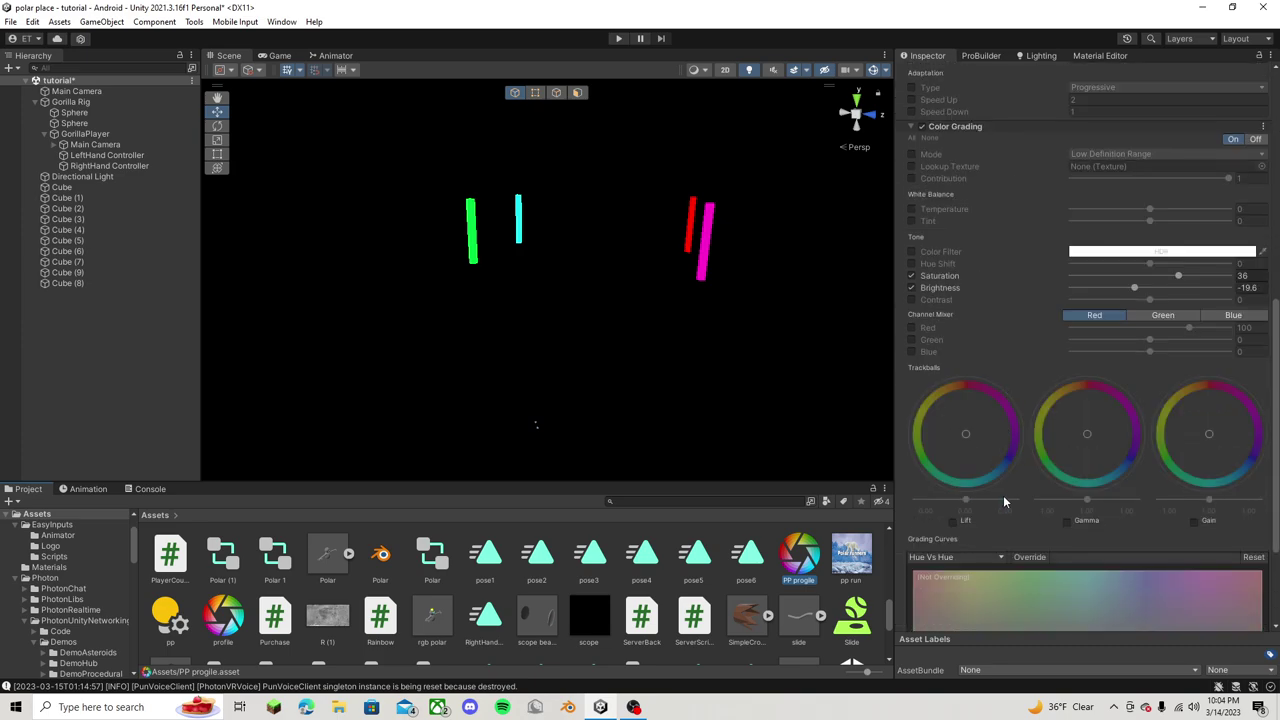
- Select the Main Camera and drag PP progile into its Post-process Volume Profile field
left_click(95, 144)
scroll(1028, 380, "down", 5)
scroll(1026, 372, "up", 15)
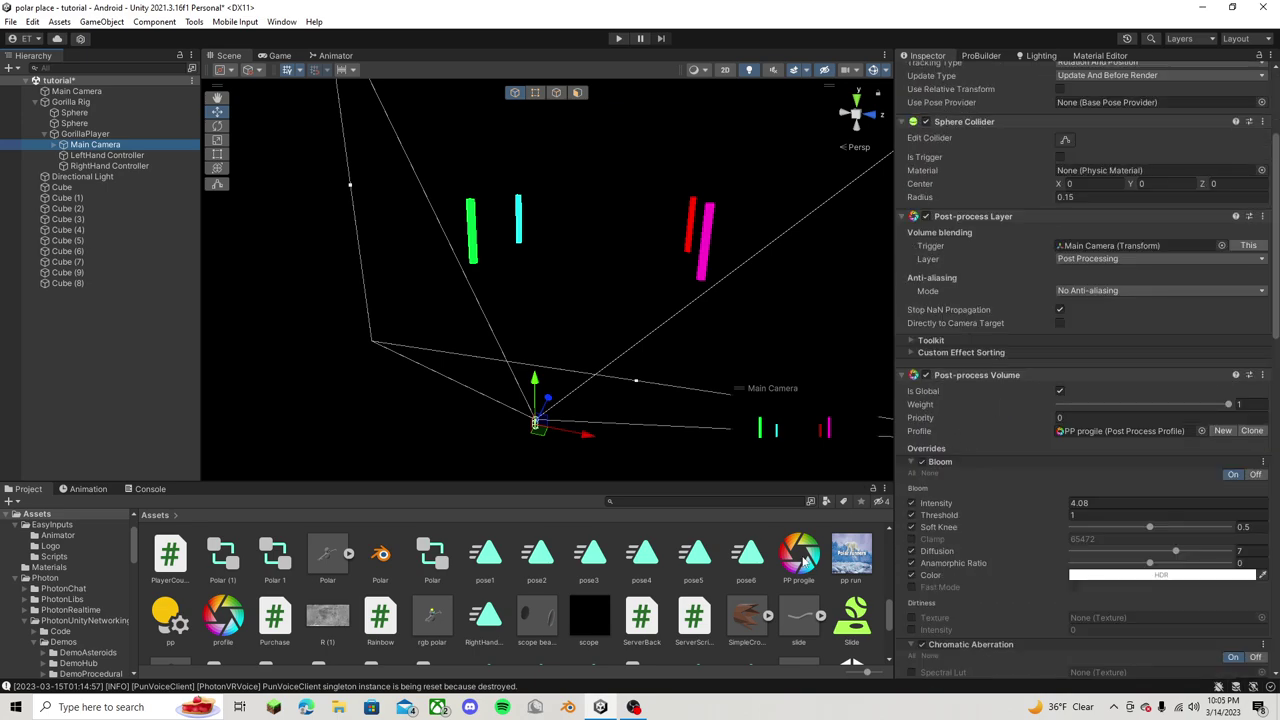
left_click_drag(800, 563, 1124, 440)
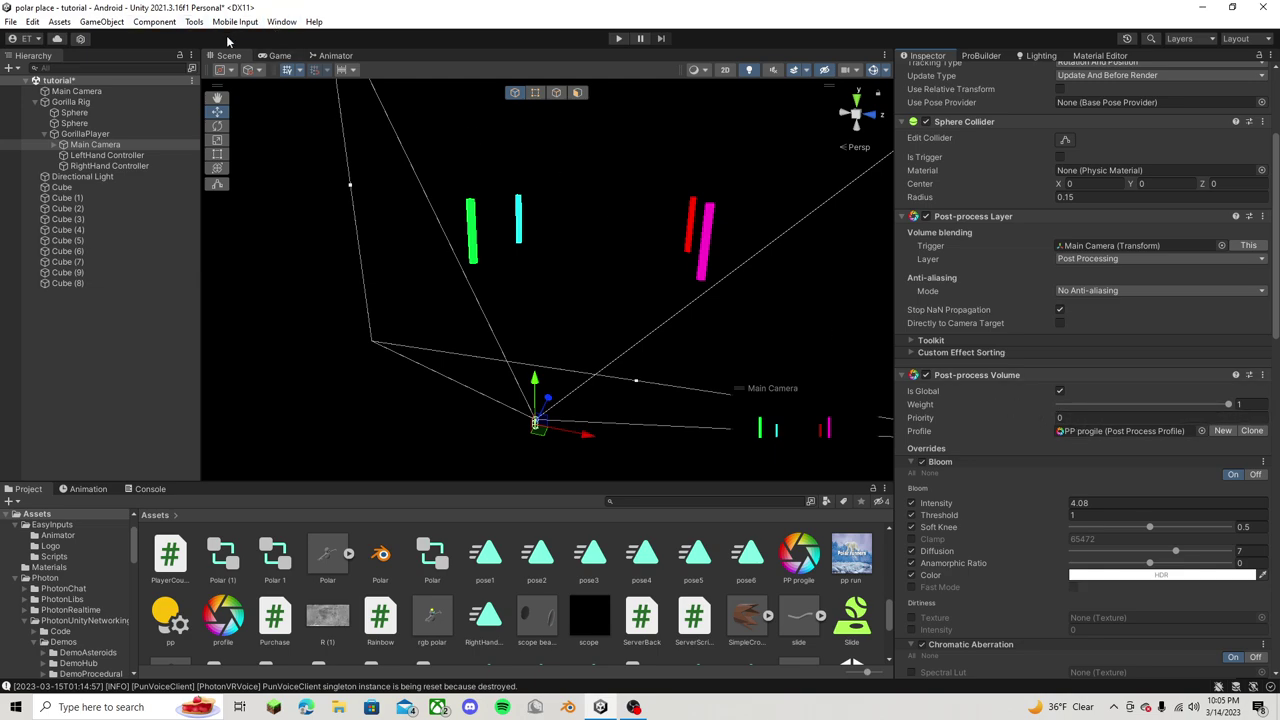
- Check the glowing neon bars in the Game view and the volume's overrides, then return to the Scene view
left_click(274, 58)
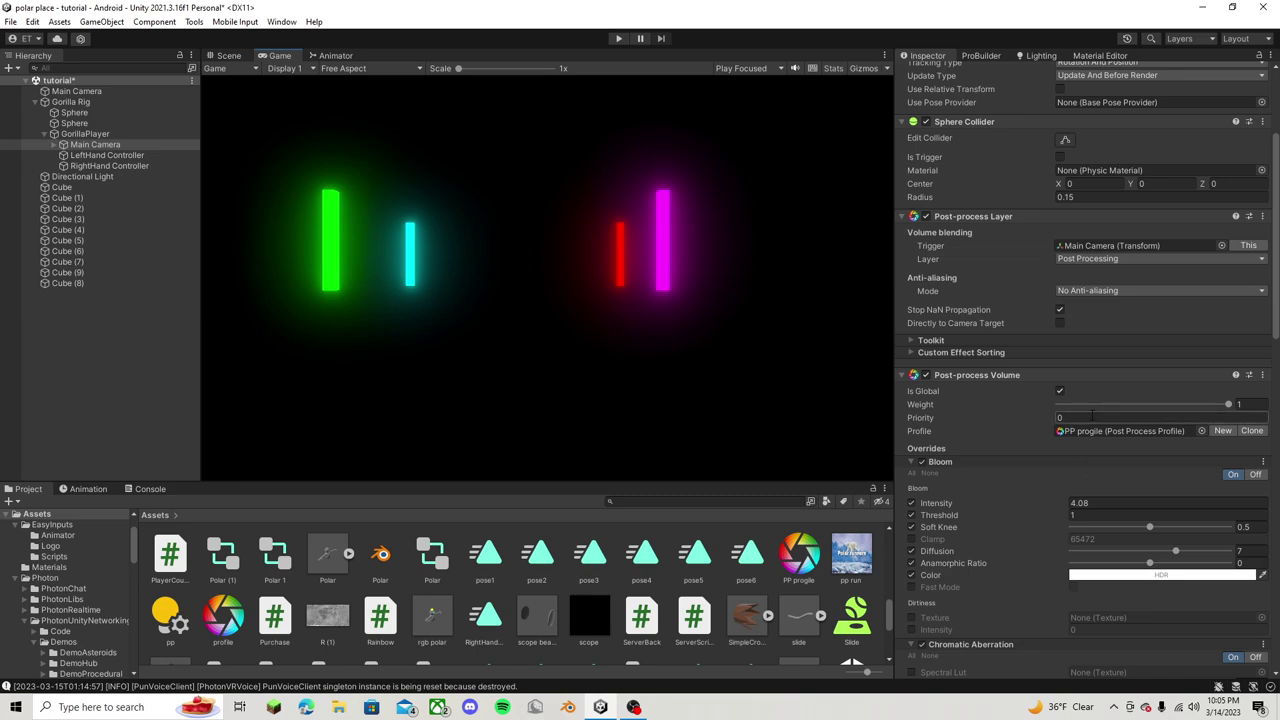
scroll(1006, 364, "down", 8)
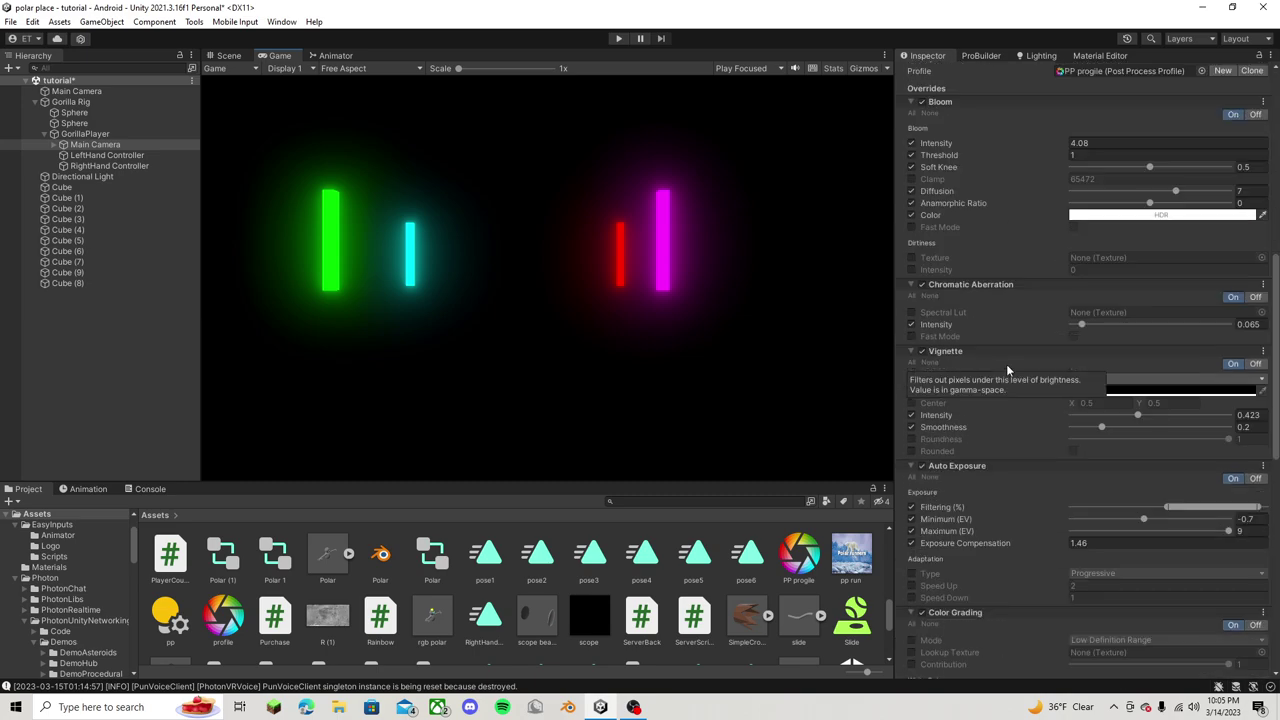
scroll(1006, 364, "up", 5)
scroll(1006, 368, "down", 10)
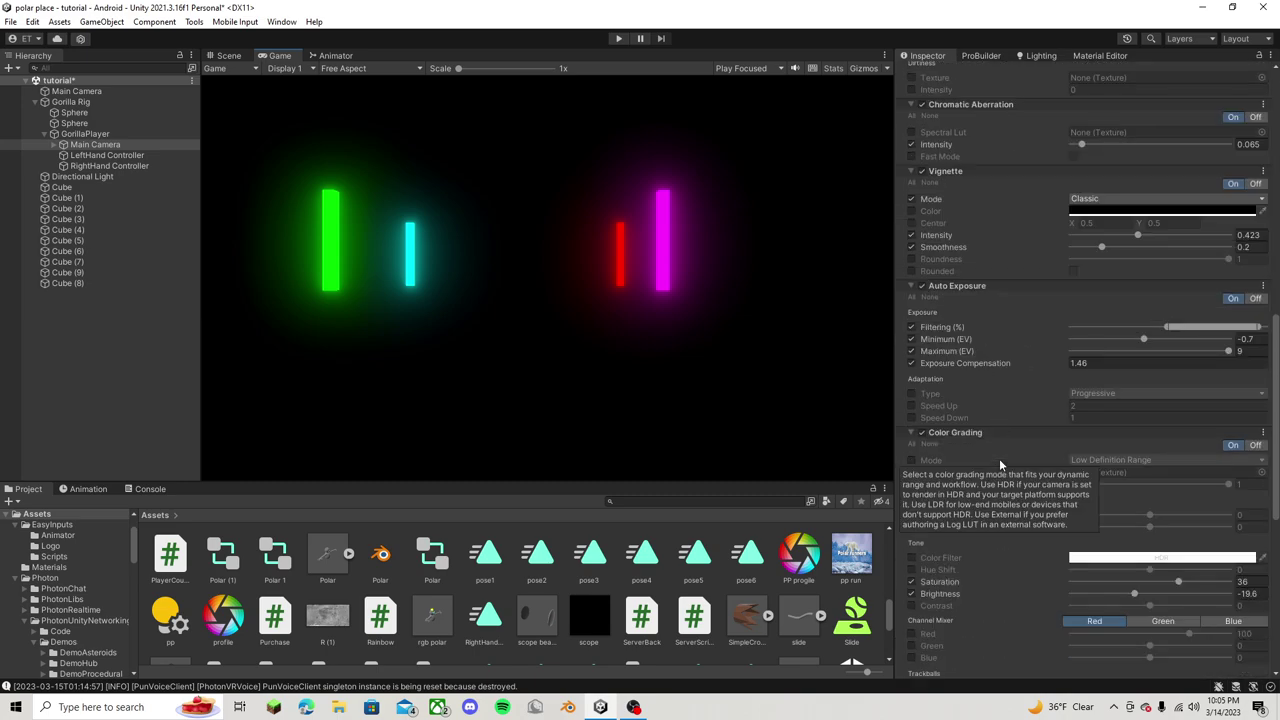
scroll(997, 479, "down", 8)
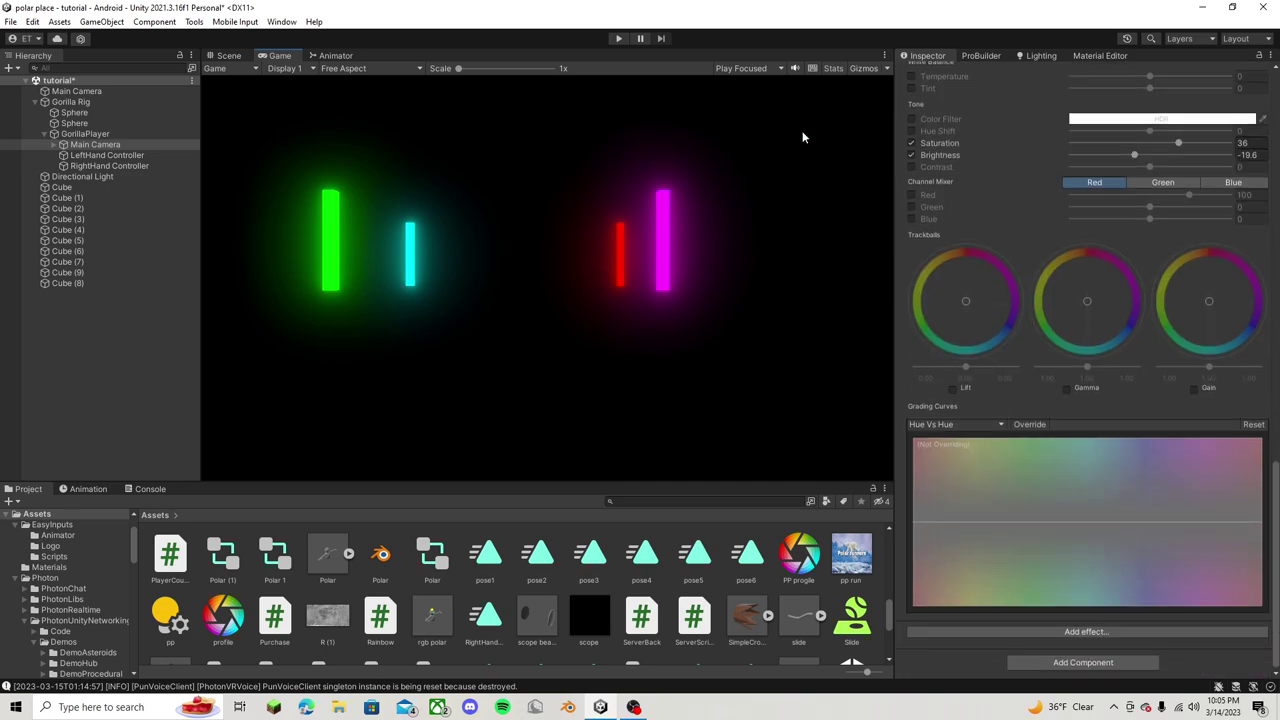
left_click(226, 55)
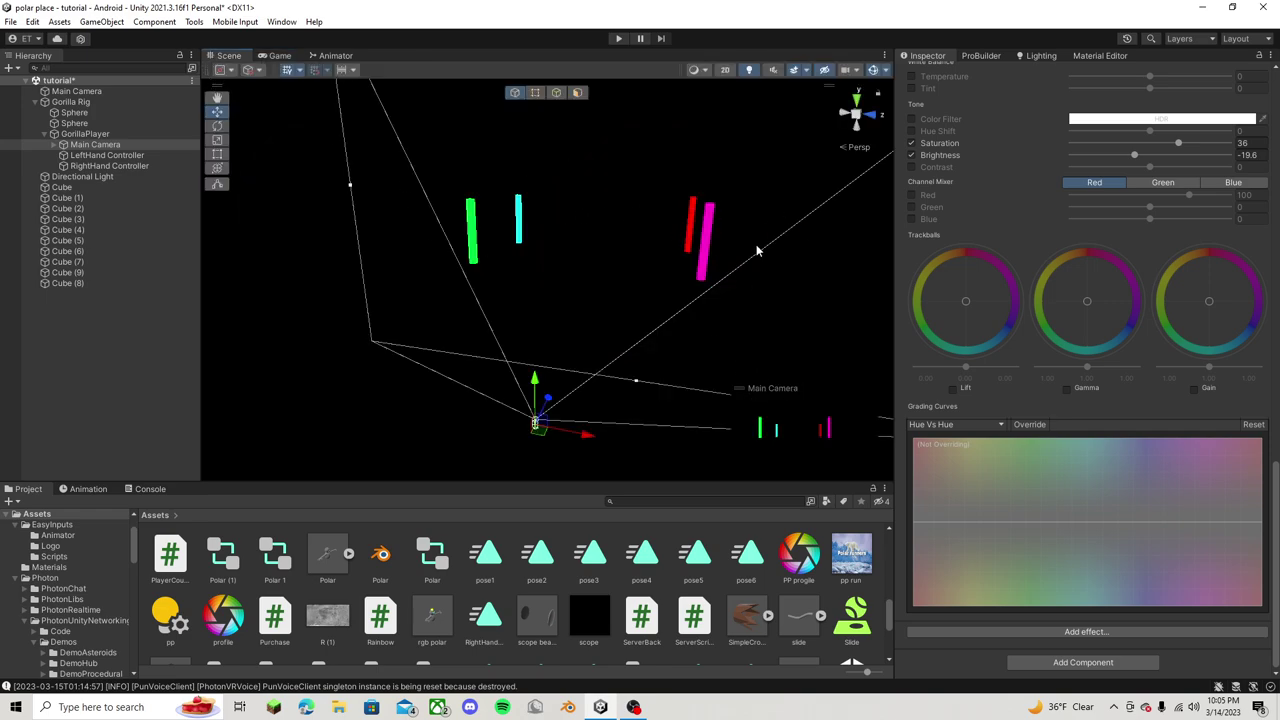
- Open the Lighting window via Window > Rendering > Lighting and review its Scene settings
left_click(282, 22)
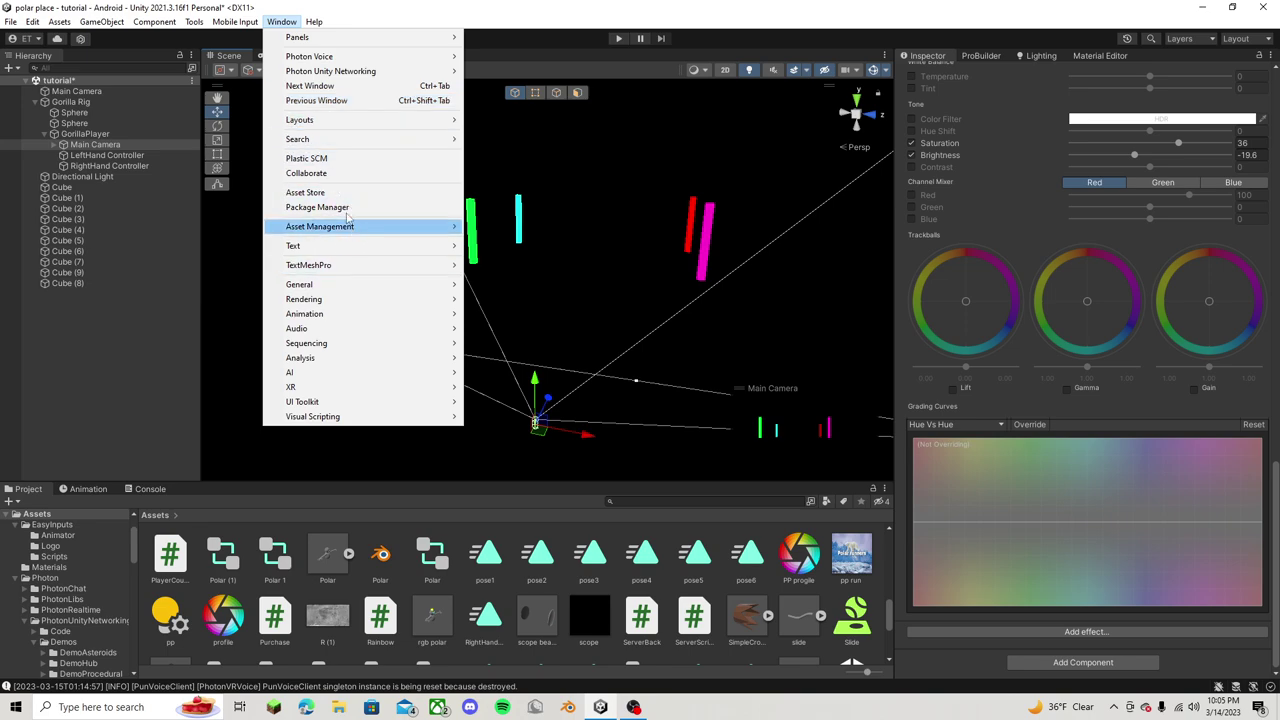
mouse_move(440, 299)
left_click(490, 298)
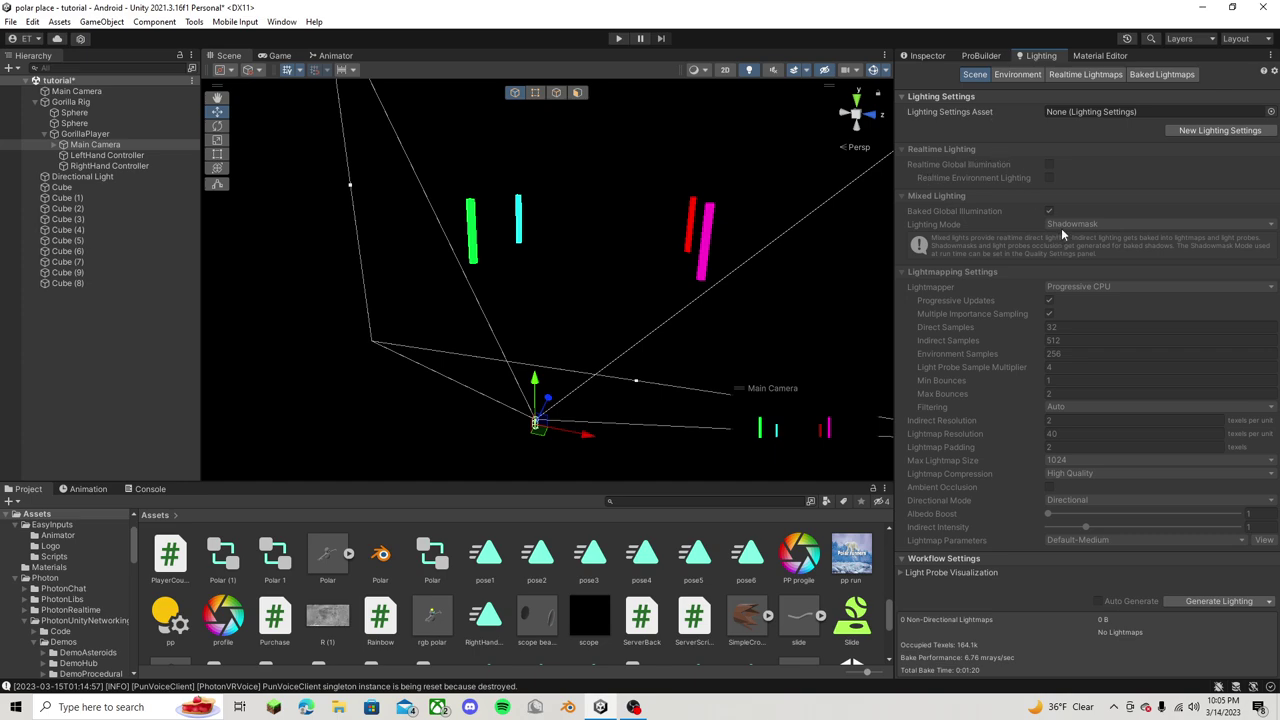
scroll(583, 588, "down", 5)
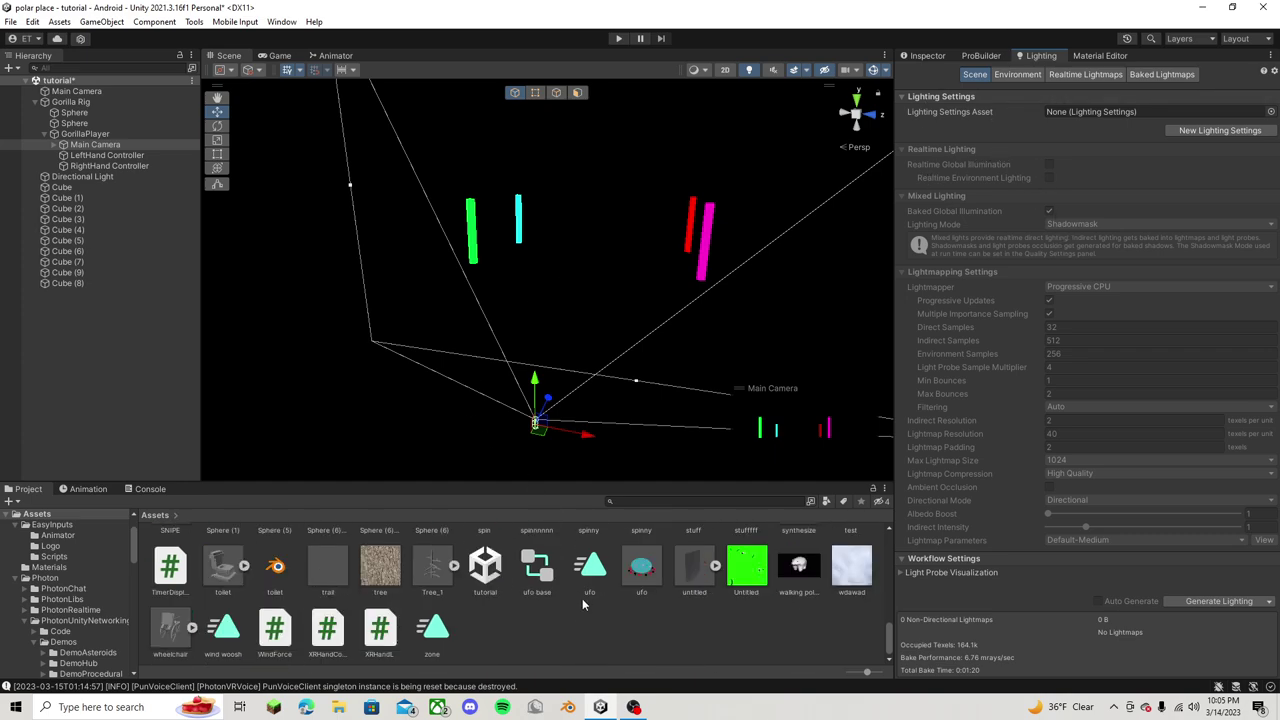
- Browse the Assets panel's Create submenu without adding any asset
right_click(540, 661)
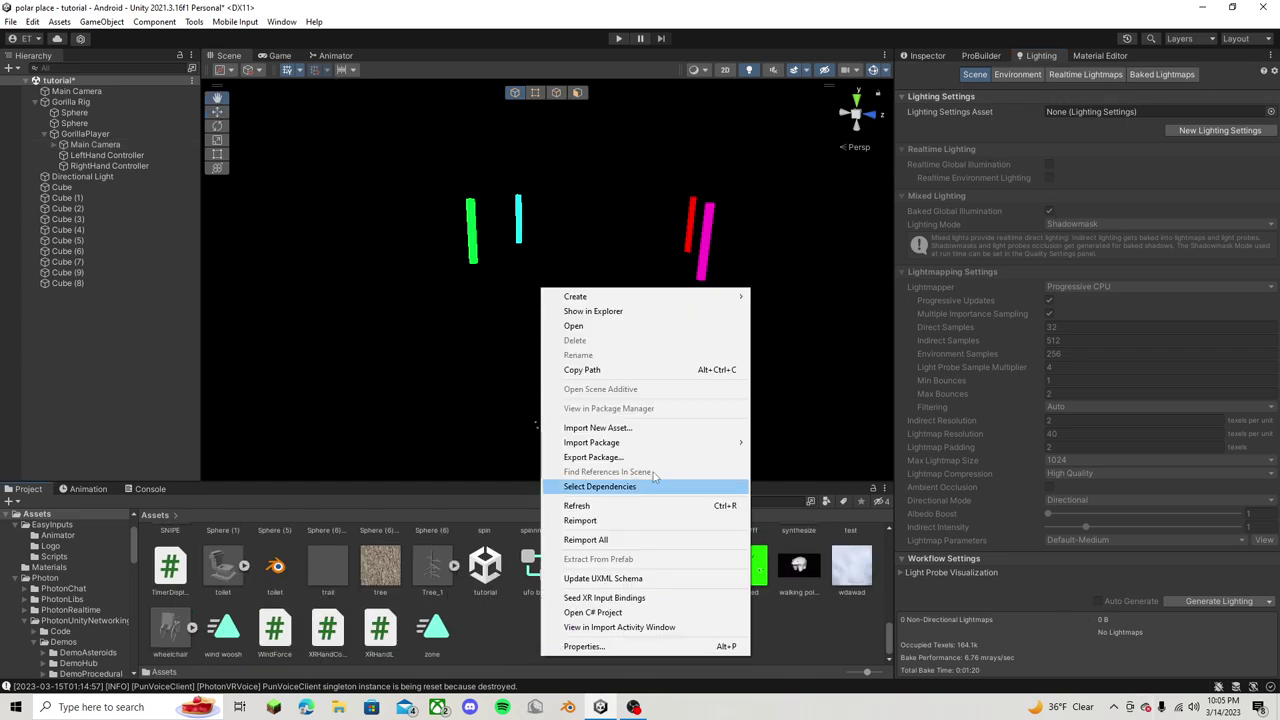
mouse_move(664, 300)
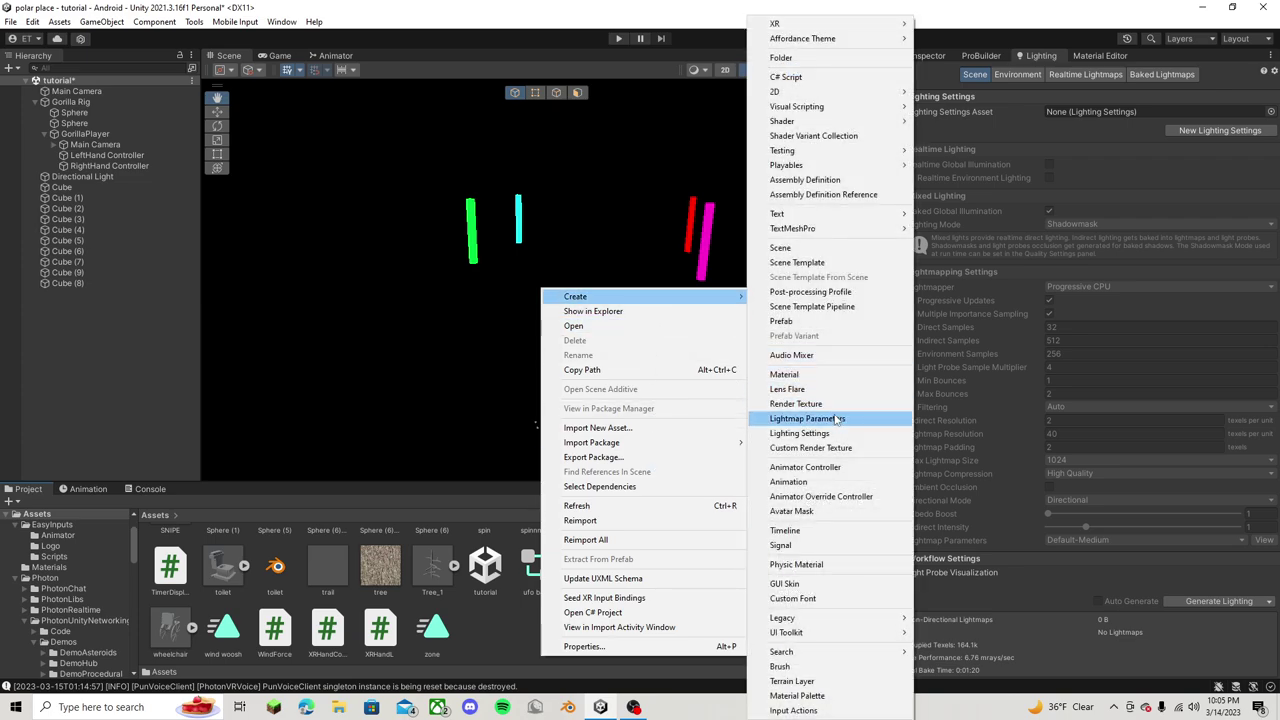
left_click(984, 112)
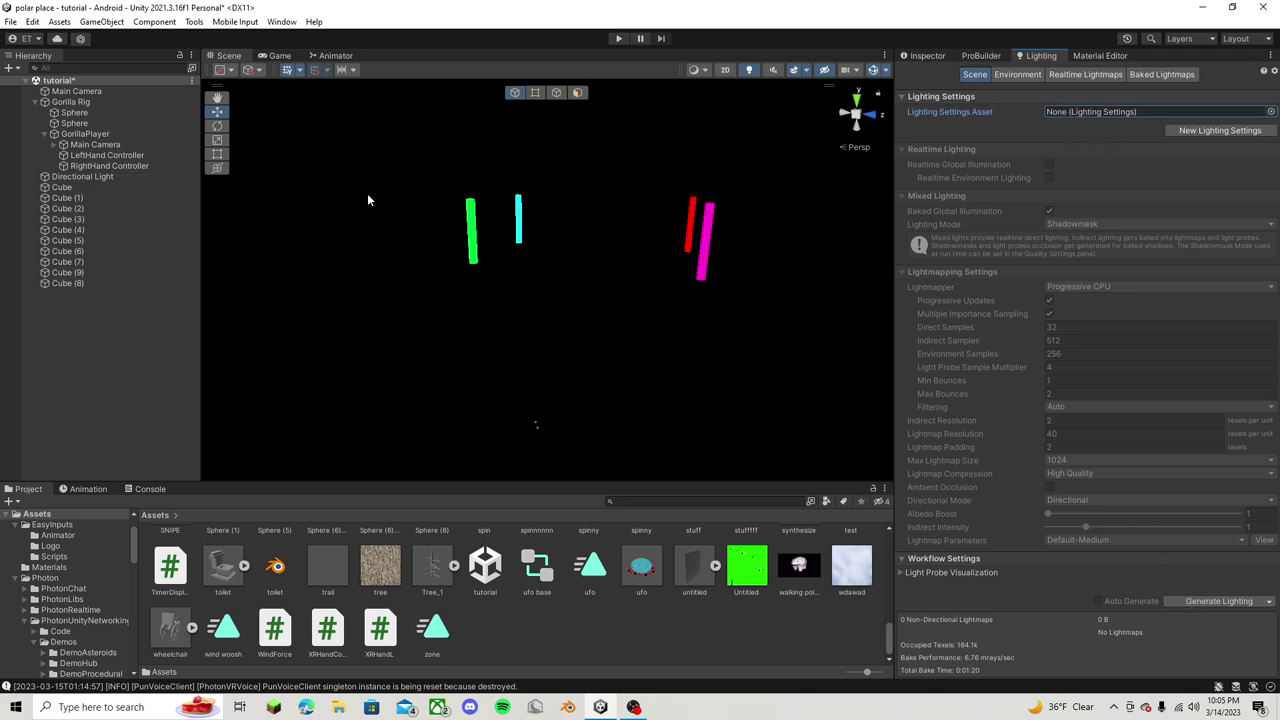
- Search the project for 'pp', save the tutorial scene, and open the pp scene near the yellow boxes
left_click(621, 502)
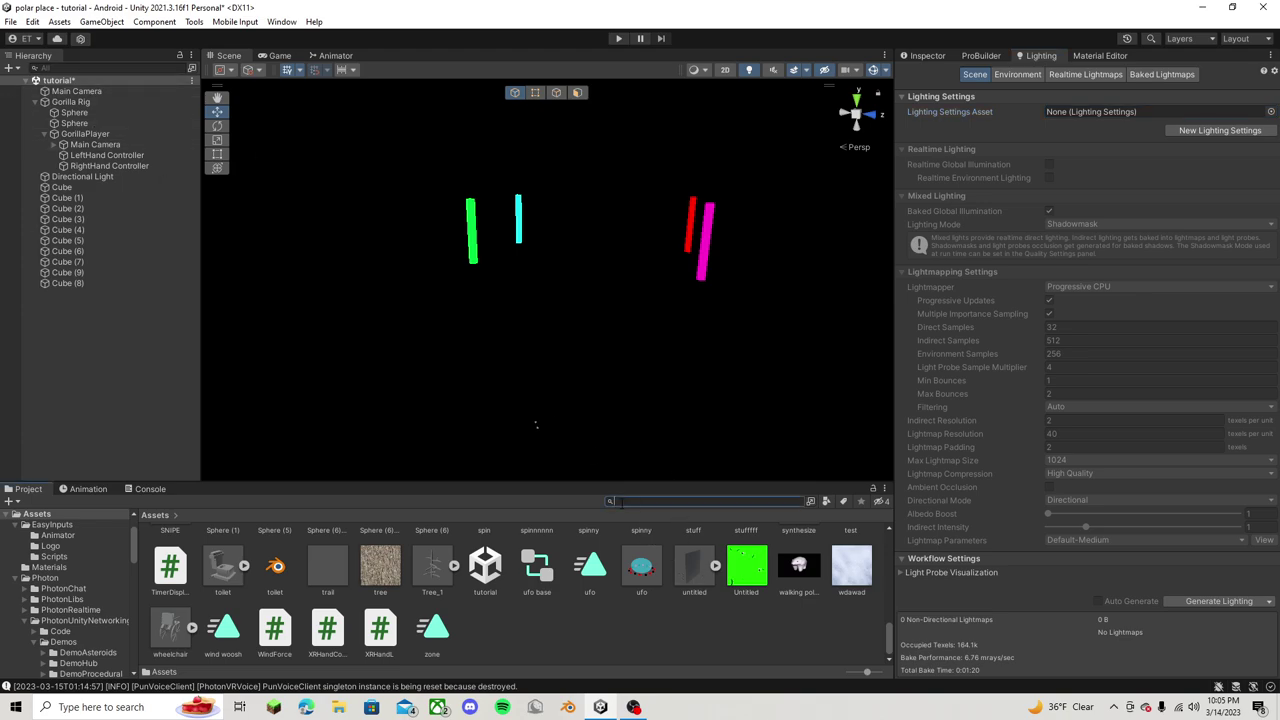
type("pp")
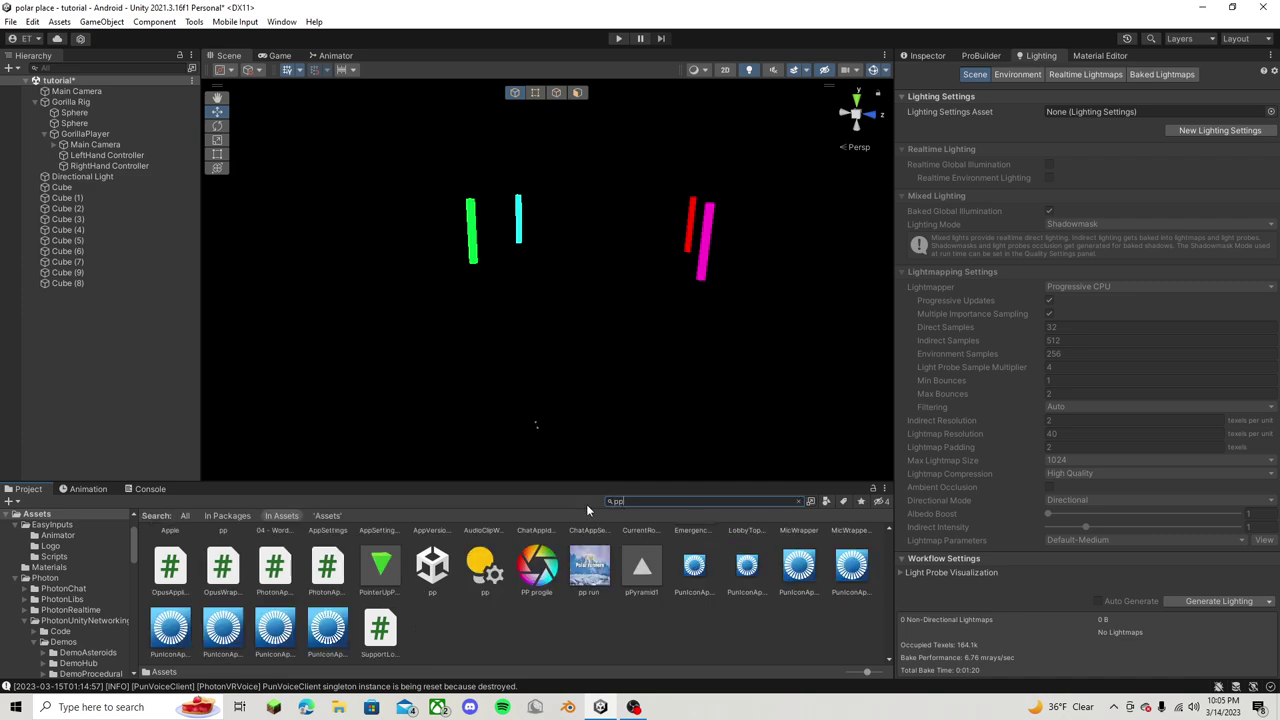
double_click(432, 566)
left_click(623, 381)
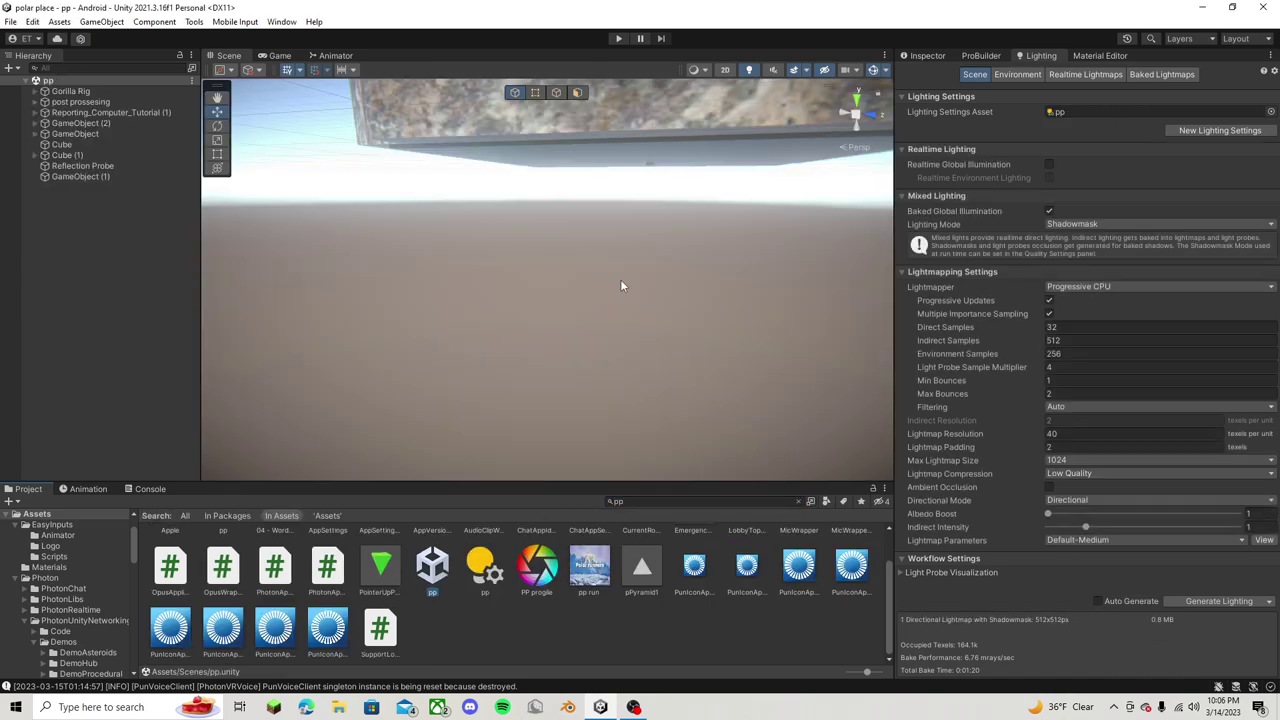
right_click_drag(623, 283, 72, 377)
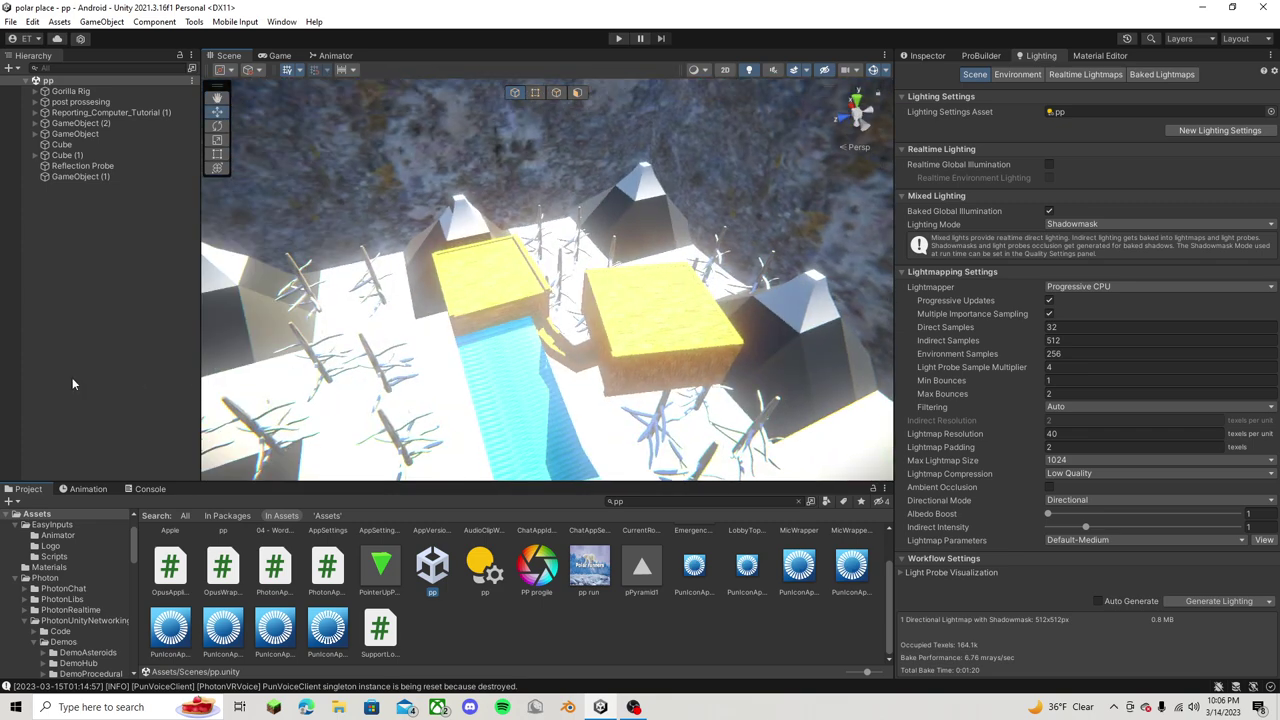